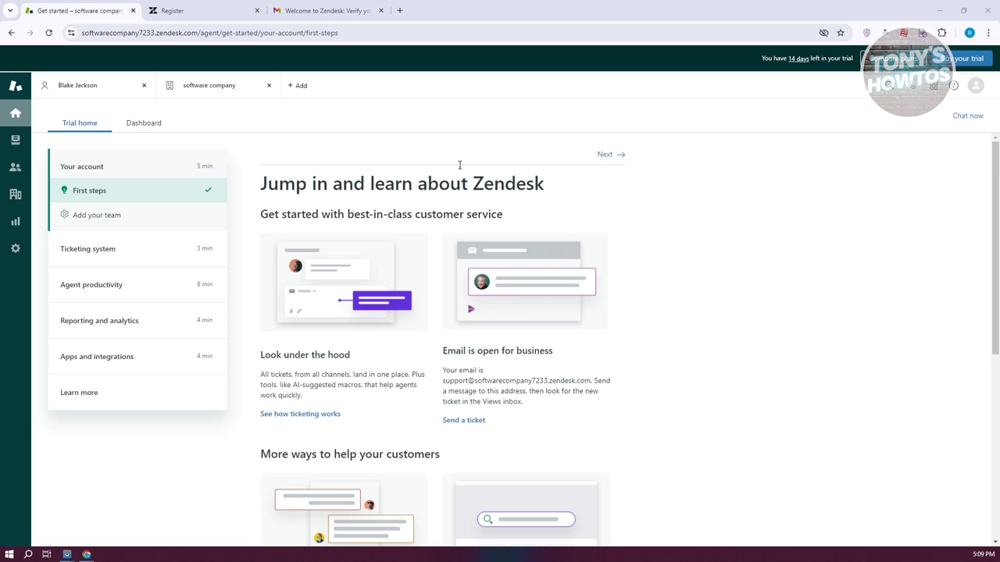
# Close the Register and Gmail browser tabs and dismiss the Zendesk chat window on the trial home page
pyautogui.click(242, 10)
pyautogui.click(545, 98)
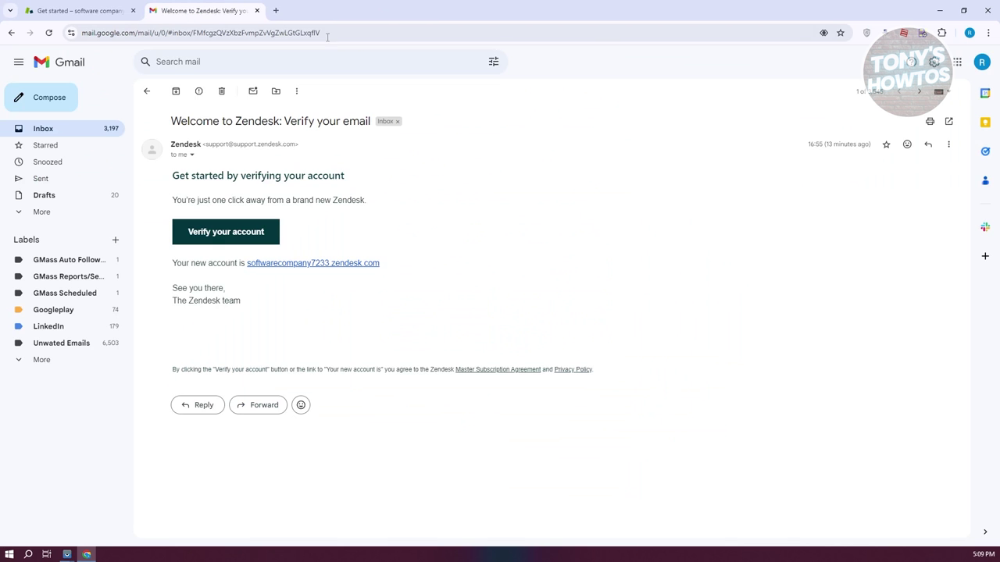
pyautogui.click(257, 11)
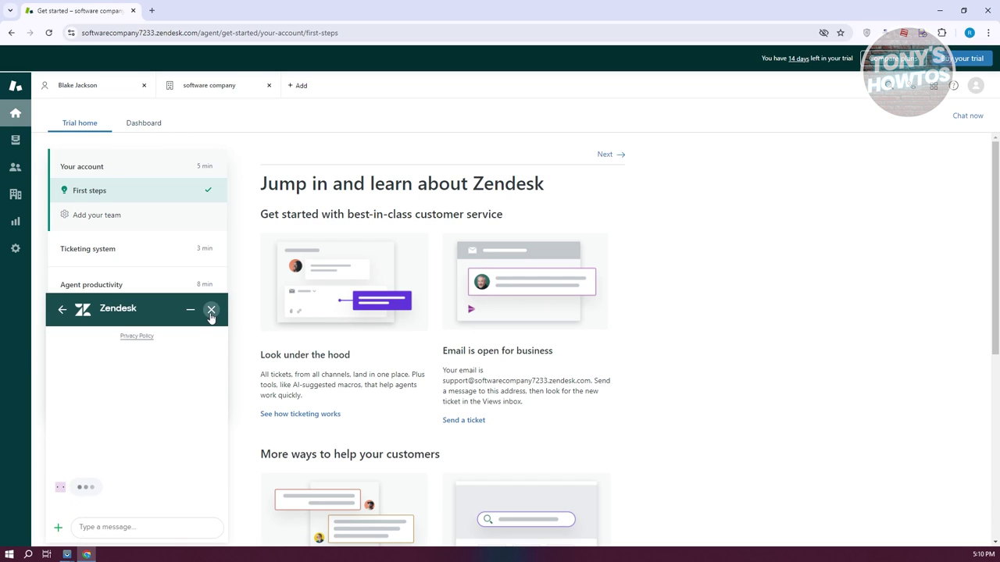
pyautogui.click(211, 310)
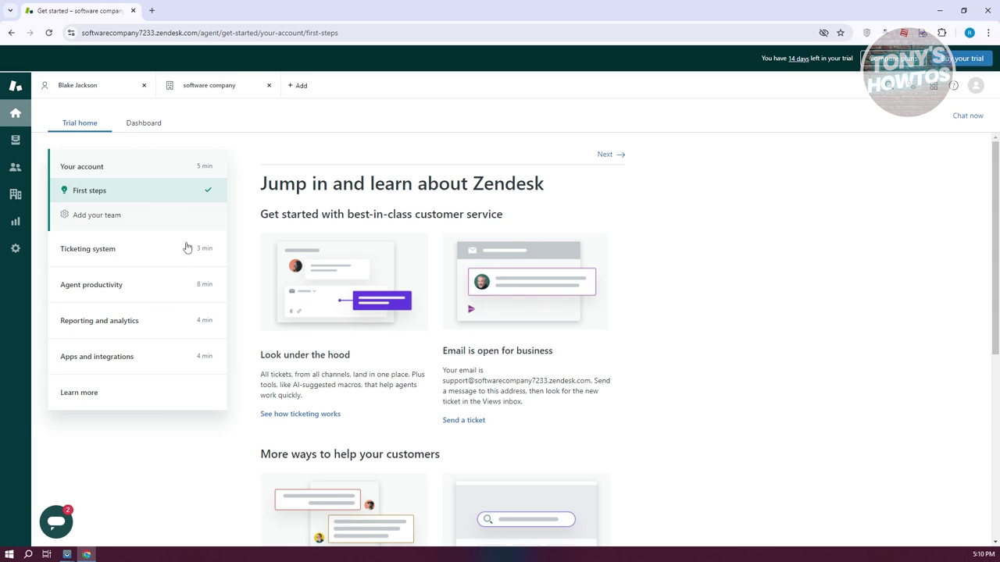
# Open the Dashboard and look over the ticket updates and the tickets requiring attention
pyautogui.click(144, 124)
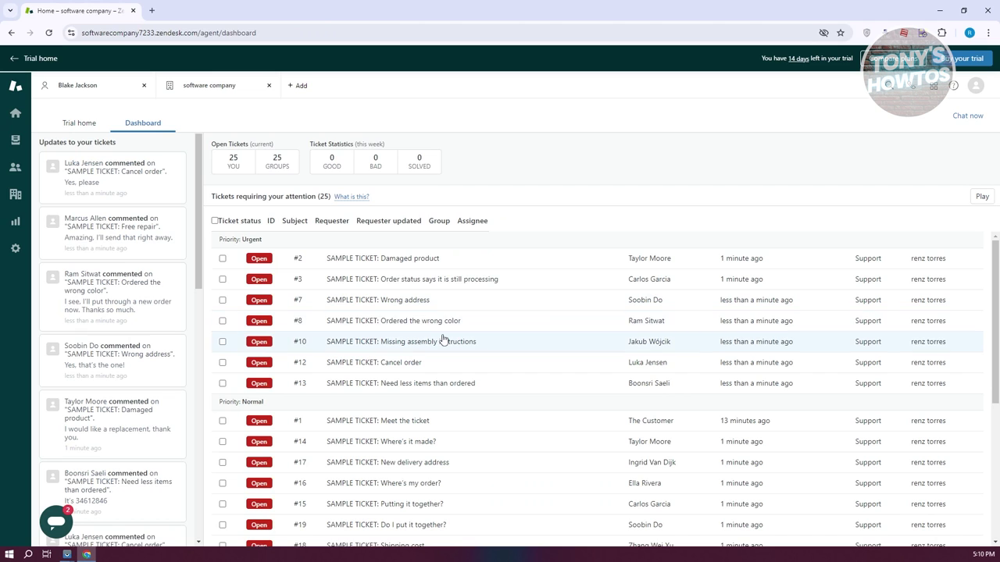
pyautogui.scroll(-2, 554, 312)
pyautogui.scroll(2, 565, 352)
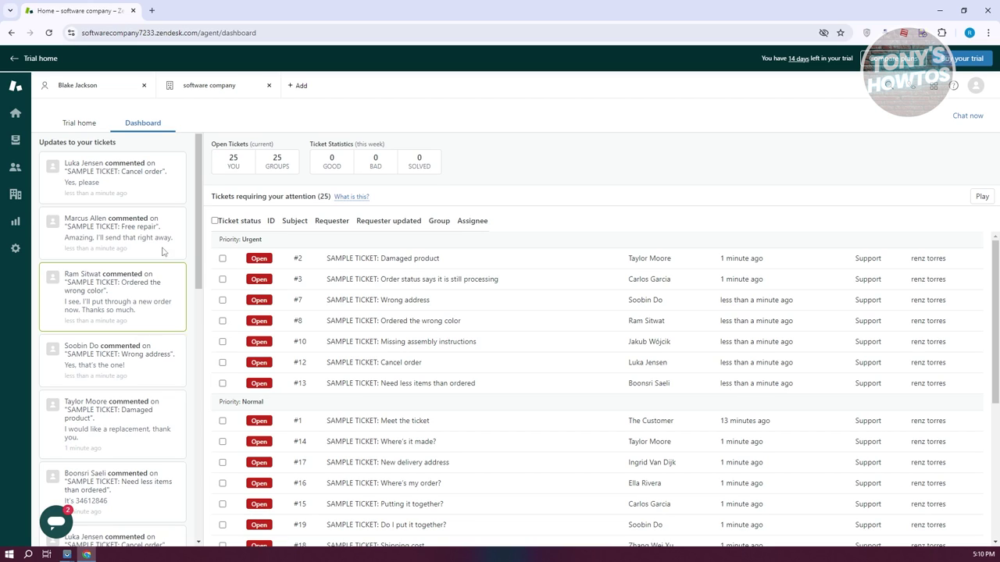
pyautogui.moveTo(416, 328)
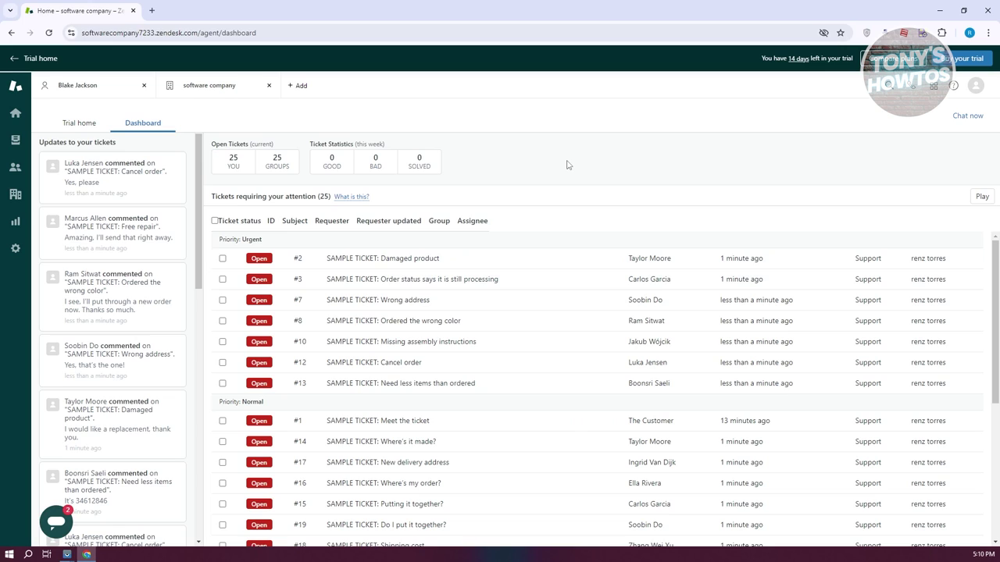
# Open the ticket views and examine the request date and type filter options for your unsolved tickets, leaving the filters unapplied
pyautogui.click(14, 140)
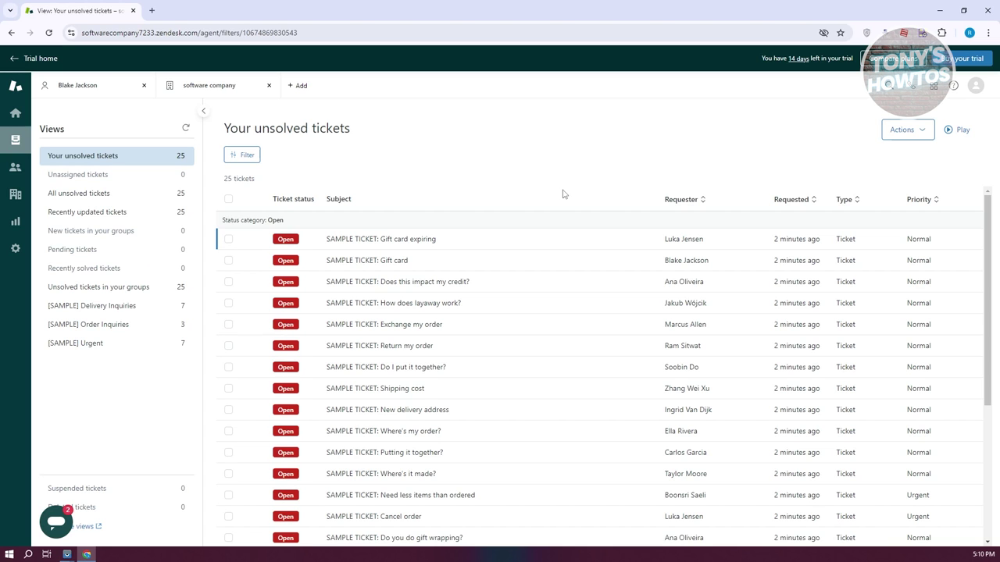
pyautogui.click(244, 155)
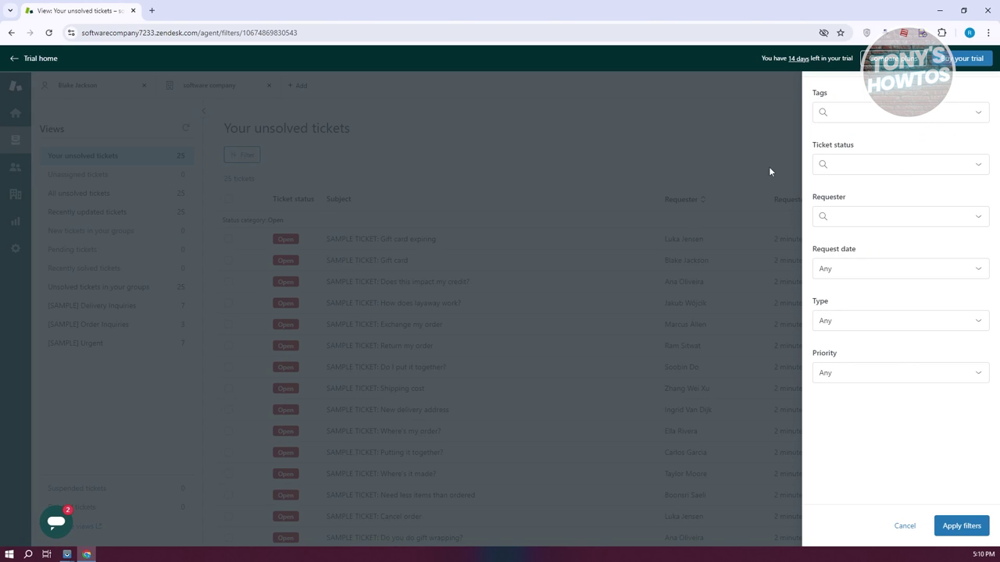
pyautogui.click(946, 274)
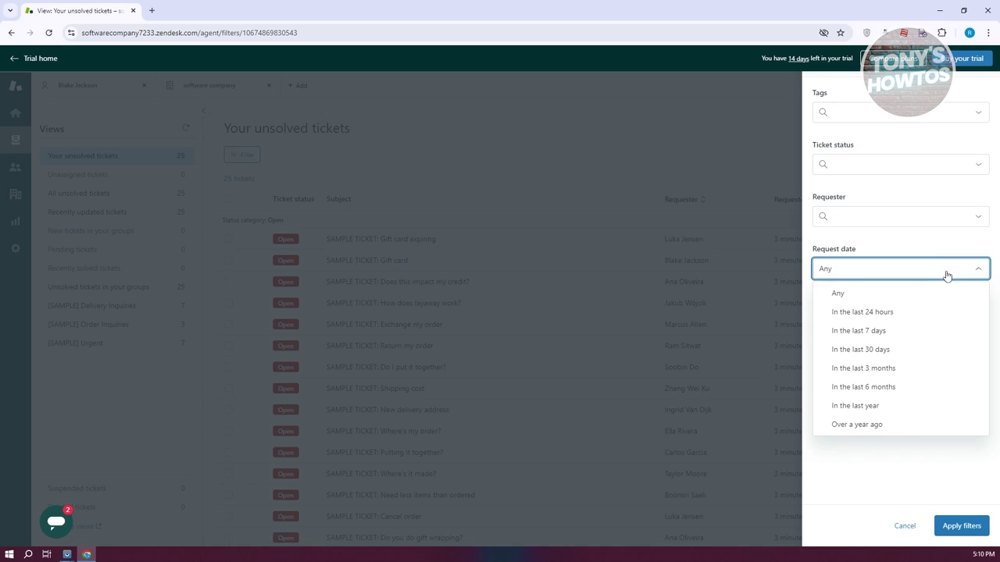
pyautogui.click(949, 245)
pyautogui.click(947, 327)
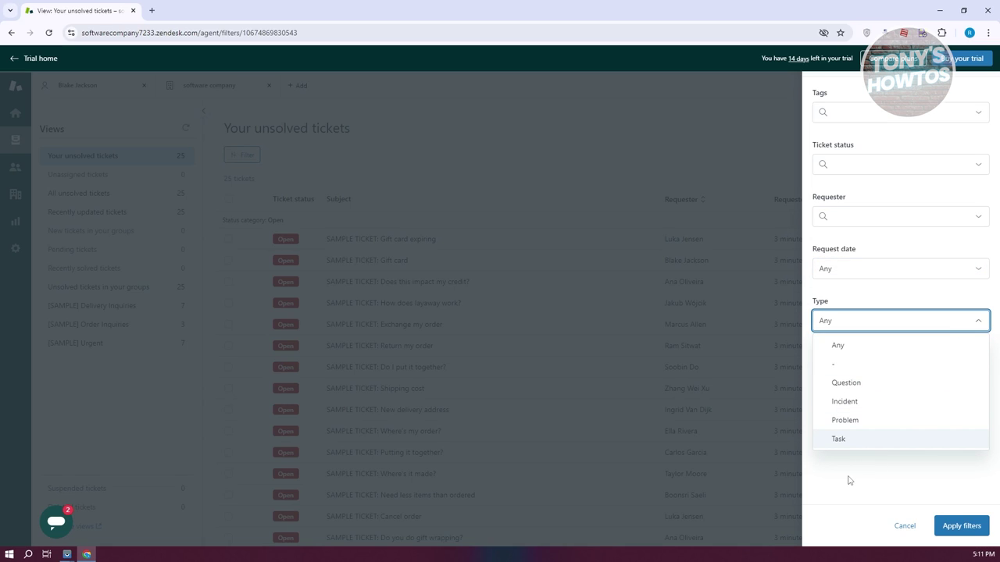
pyautogui.click(546, 160)
pyautogui.click(596, 100)
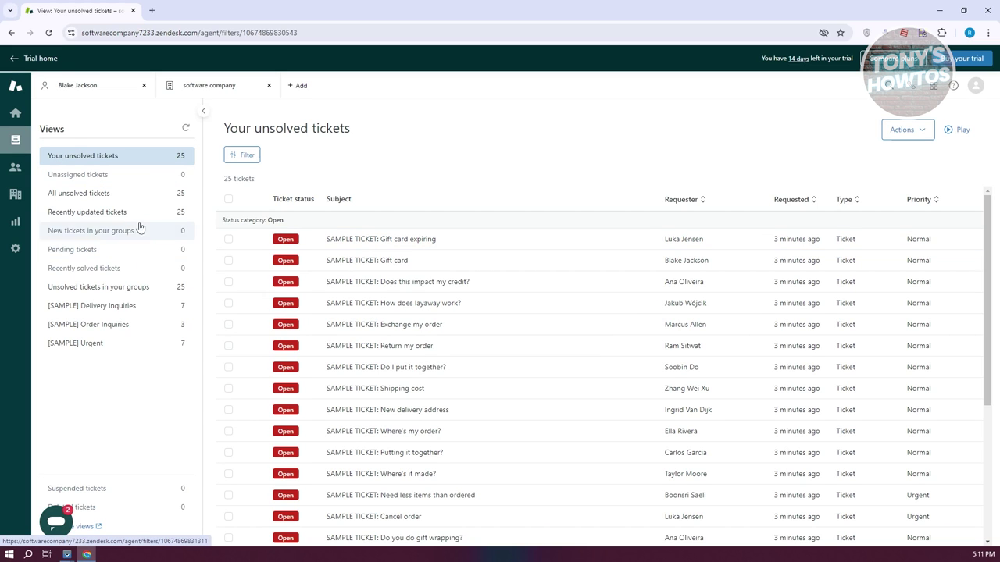
# Look through the All unsolved, [SAMPLE] Delivery Inquiries and Unassigned ticket views, and check the actions offered for Your unsolved tickets
pyautogui.click(123, 194)
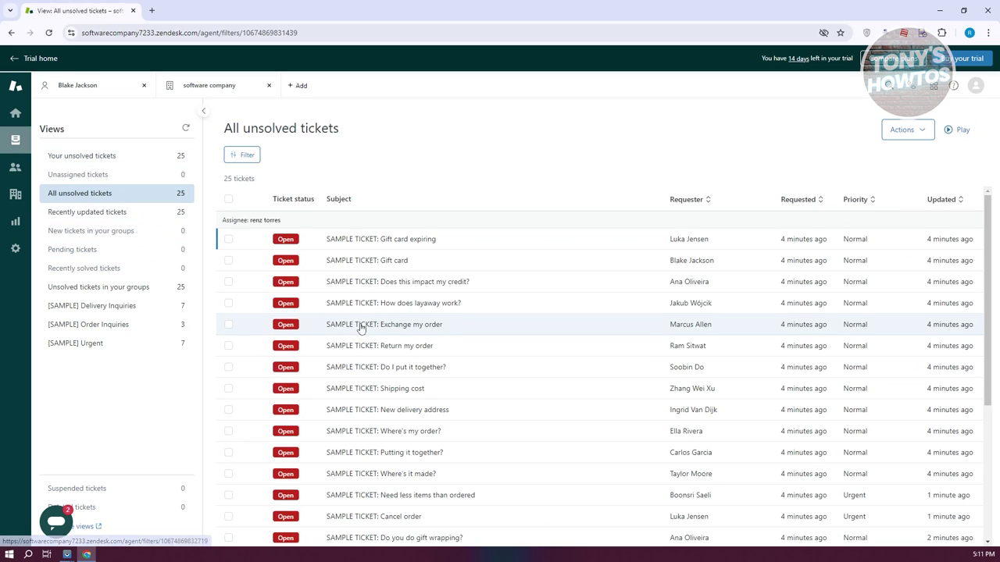
pyautogui.click(138, 308)
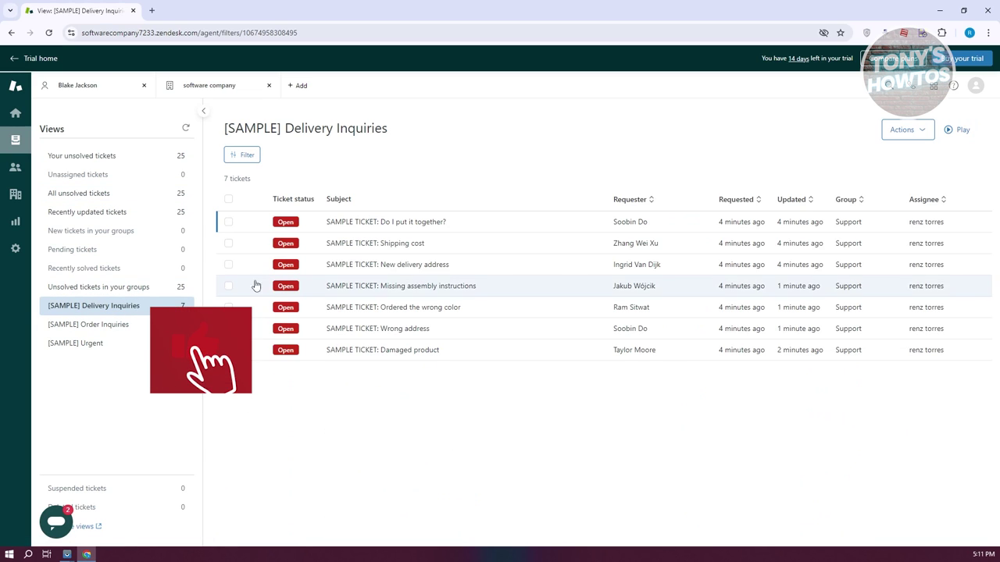
pyautogui.click(102, 178)
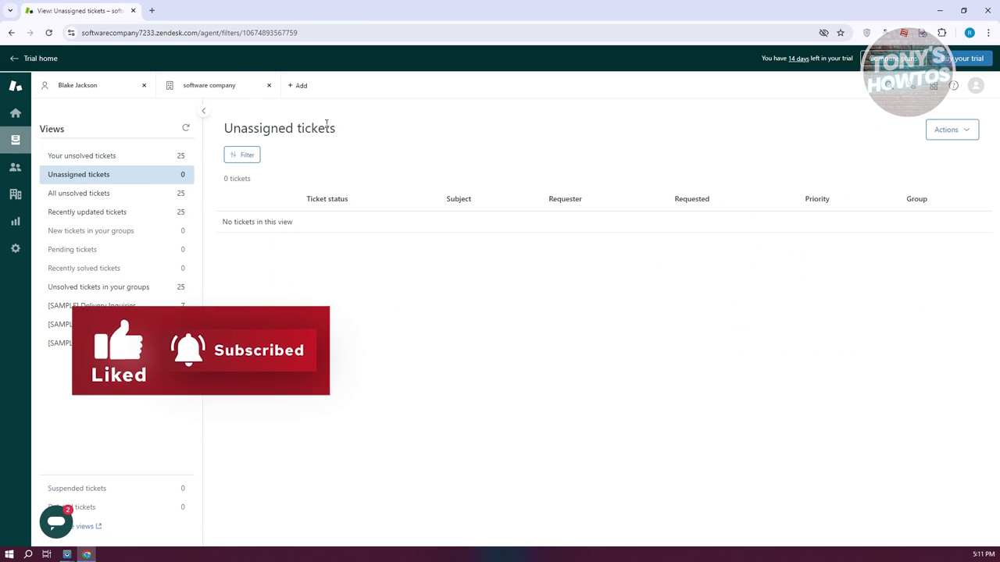
pyautogui.click(128, 159)
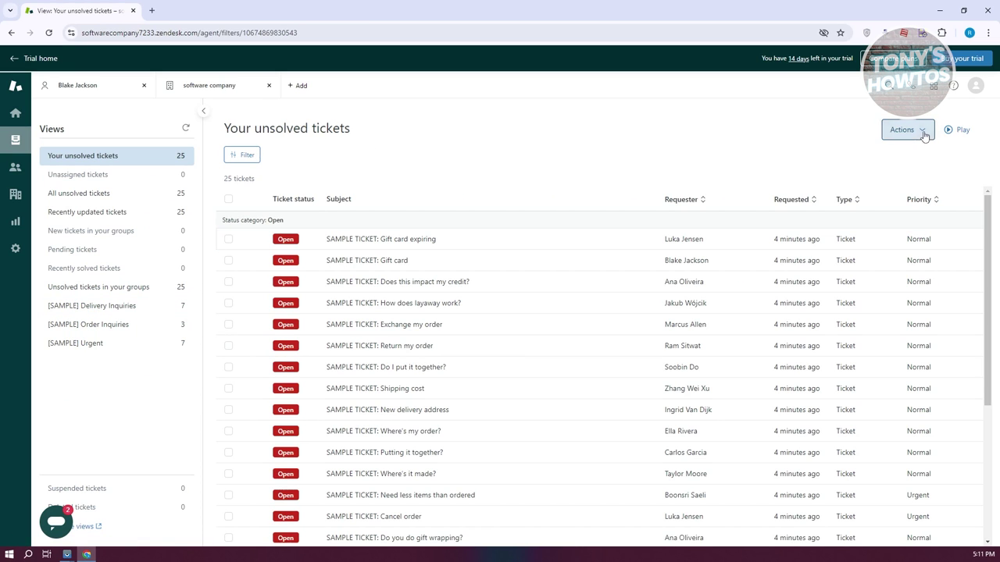
pyautogui.click(905, 130)
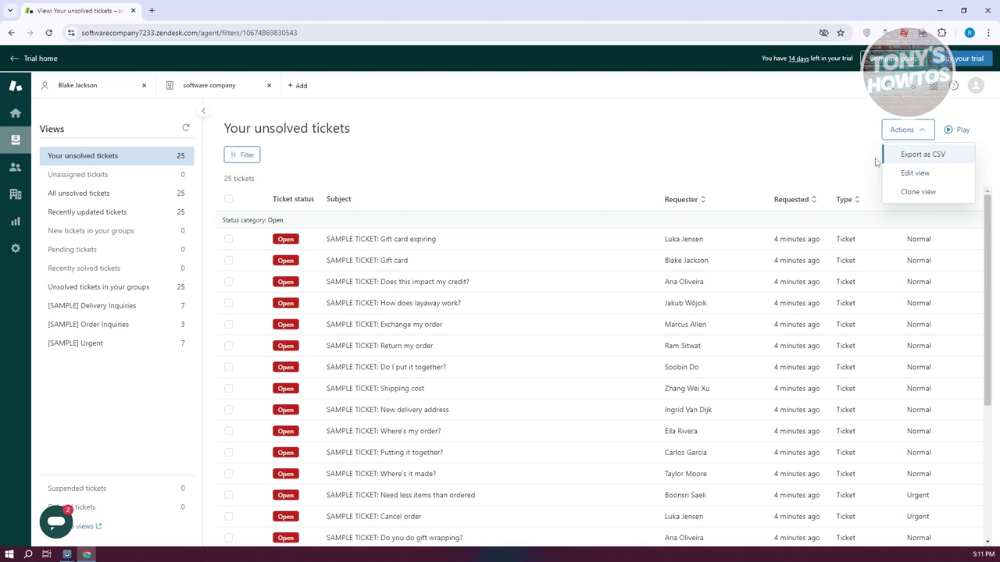
pyautogui.click(509, 145)
# Open the "SAMPLE TICKET: Gift card expiring" ticket, dismissing the guidance tip, and examine its message and the available reply types
pyautogui.click(413, 241)
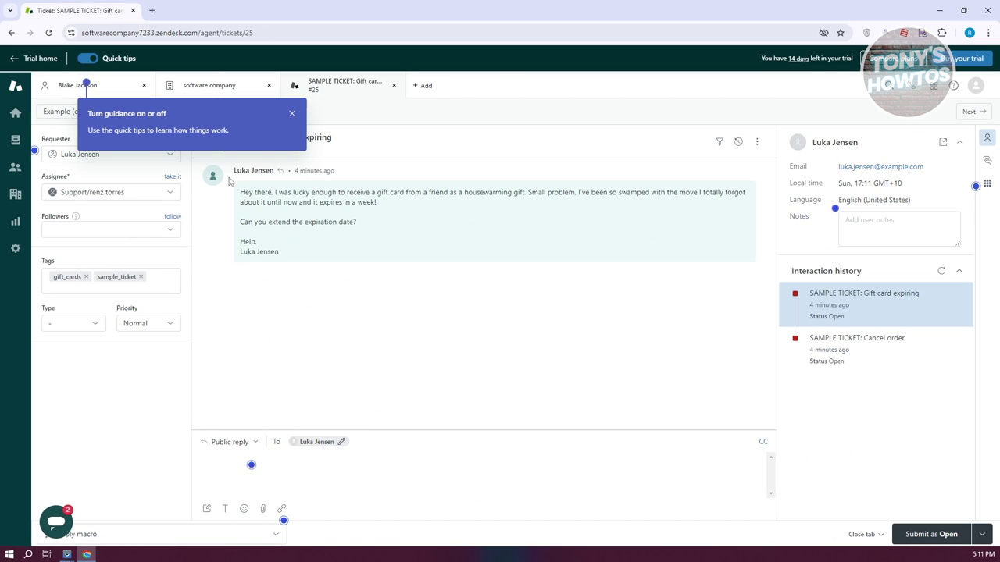
pyautogui.click(291, 114)
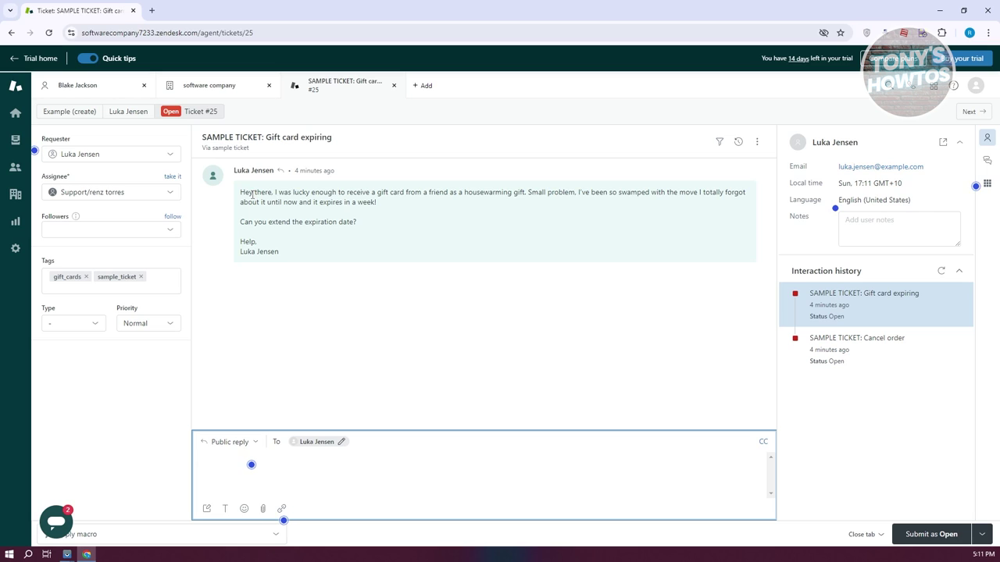
pyautogui.moveTo(241, 193); pyautogui.dragTo(446, 254)
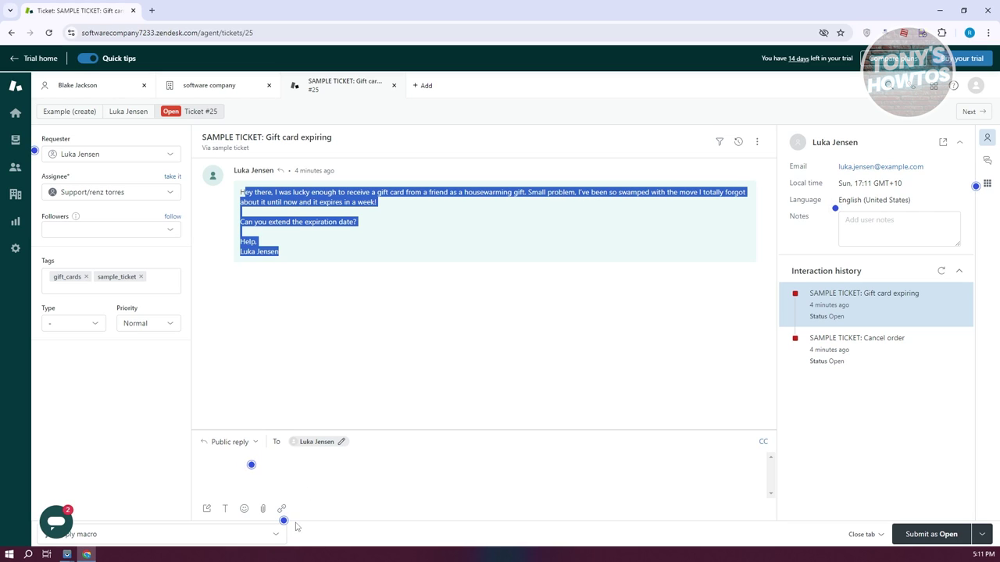
pyautogui.click(245, 442)
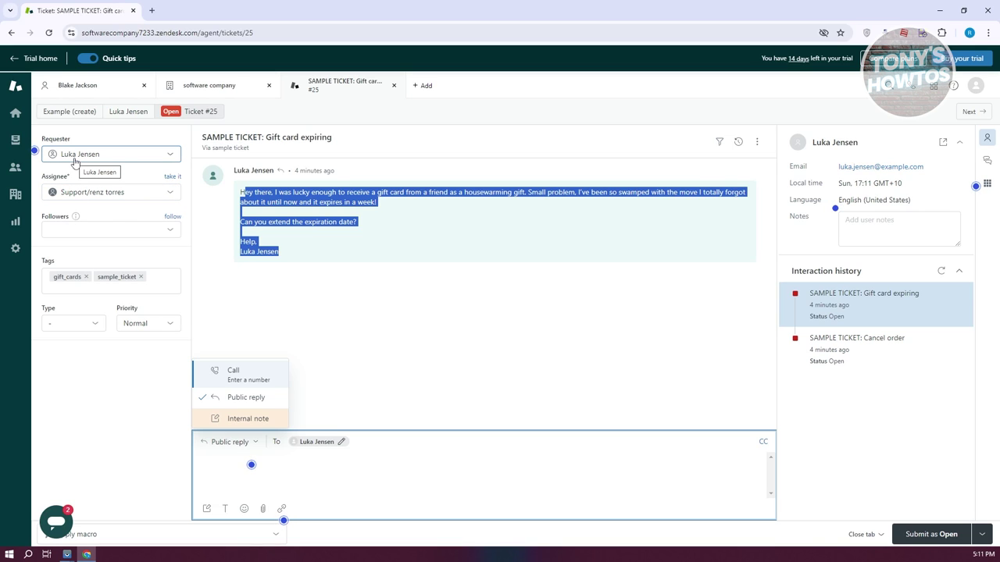
# Examine the requester, assignee, followers, type and priority options of the gift card ticket without changing them
pyautogui.click(106, 156)
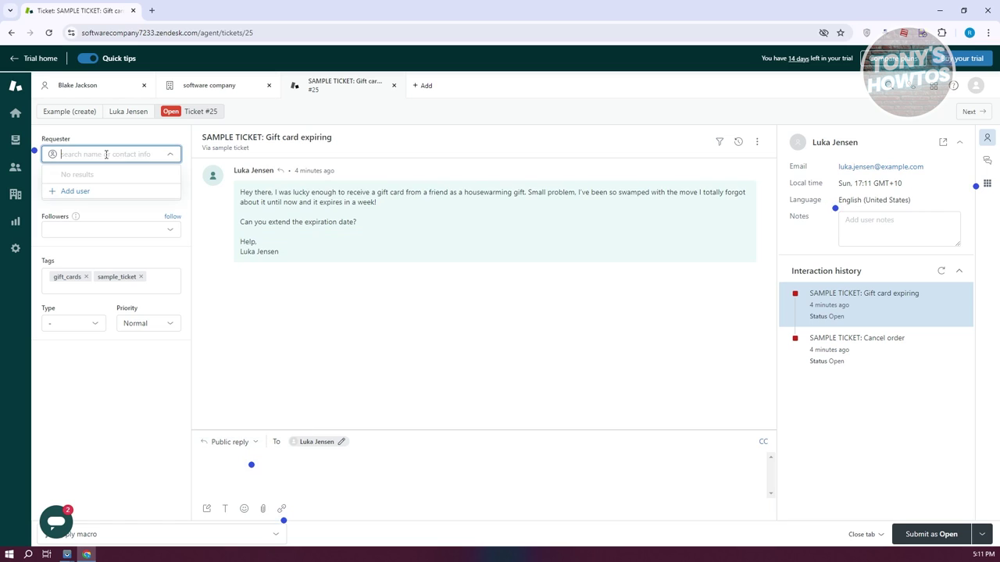
pyautogui.click(99, 422)
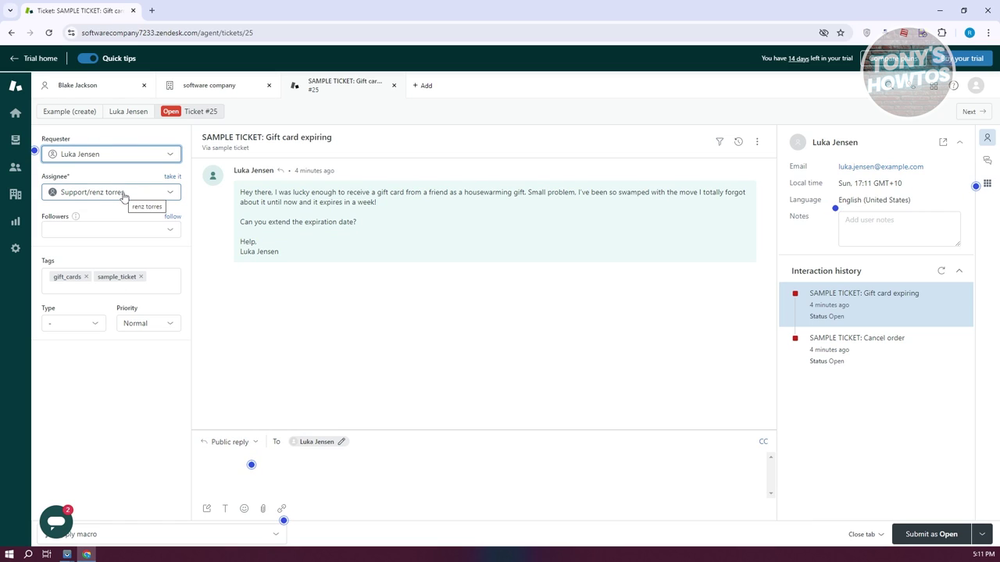
pyautogui.click(123, 196)
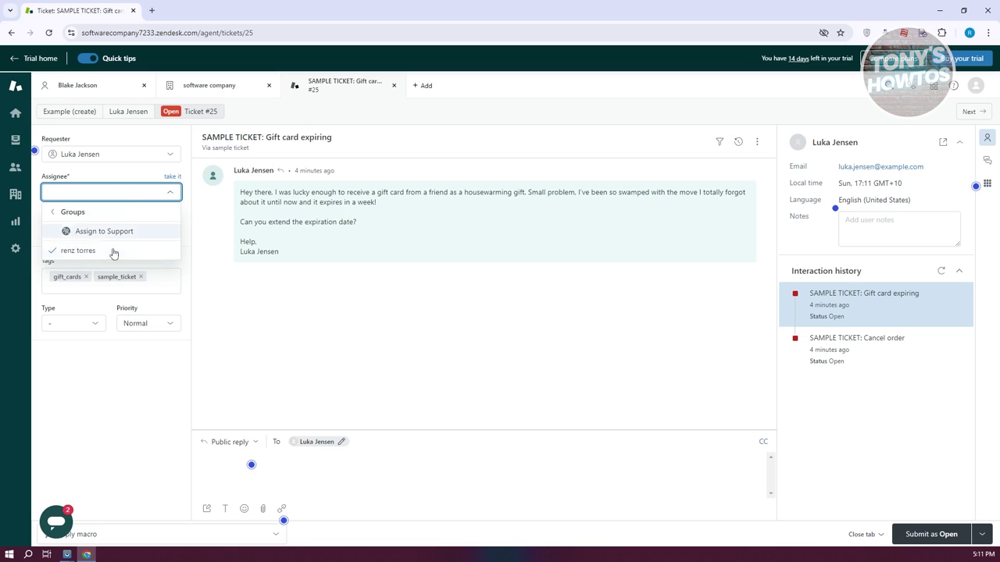
pyautogui.click(136, 388)
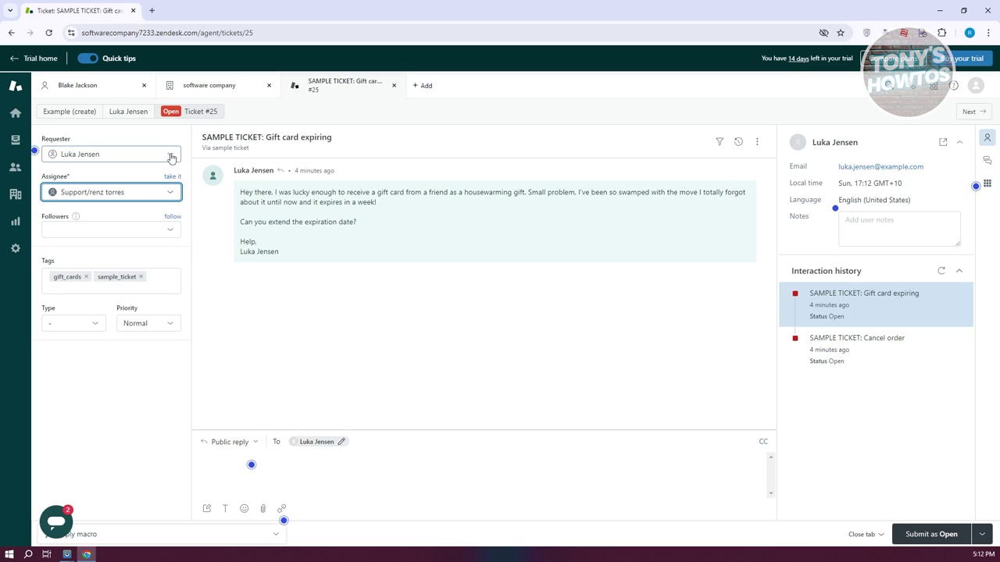
pyautogui.click(163, 230)
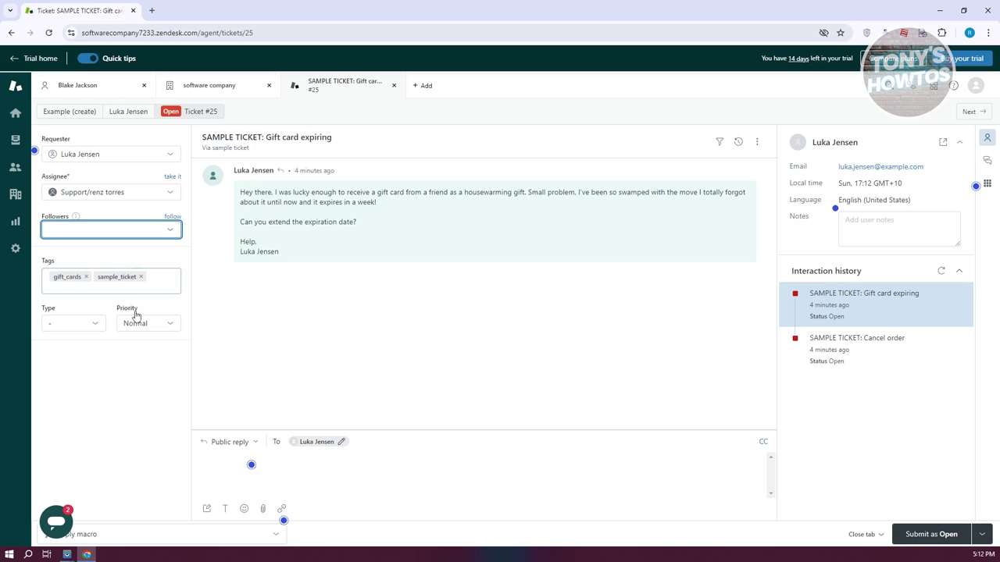
pyautogui.click(89, 326)
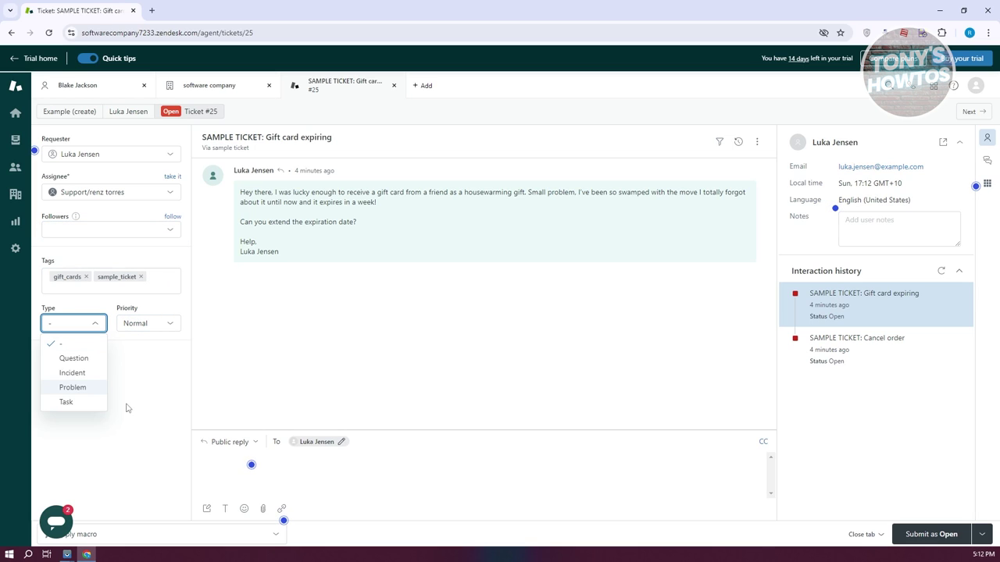
pyautogui.click(148, 324)
pyautogui.click(164, 468)
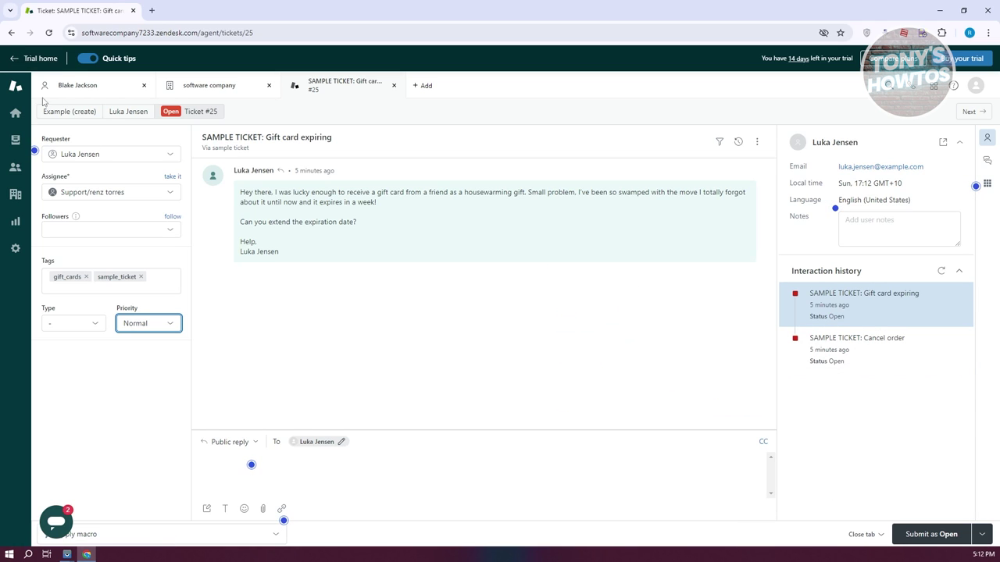
# Return to the Your unsolved tickets view and review its export, edit and clone actions
pyautogui.click(16, 143)
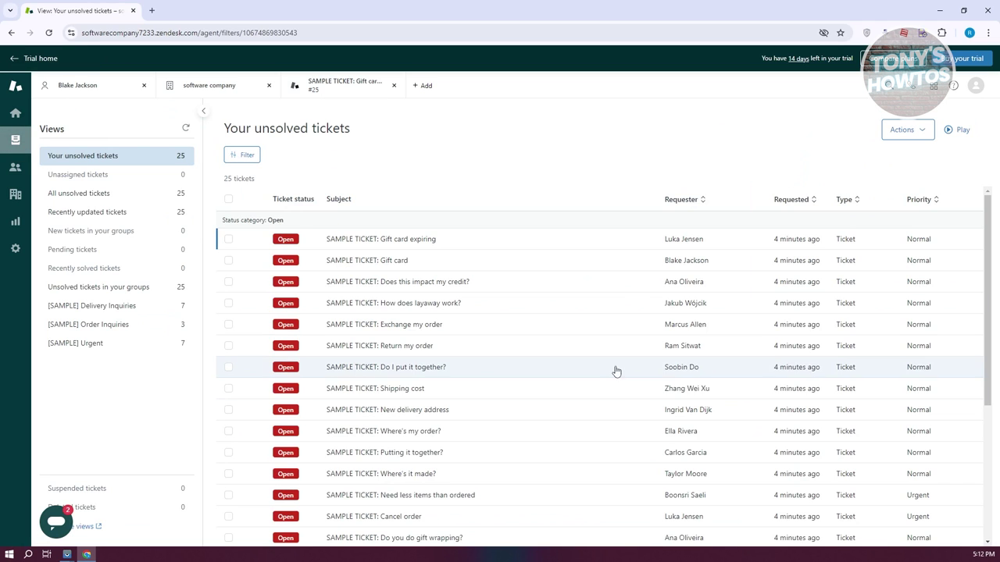
pyautogui.click(926, 133)
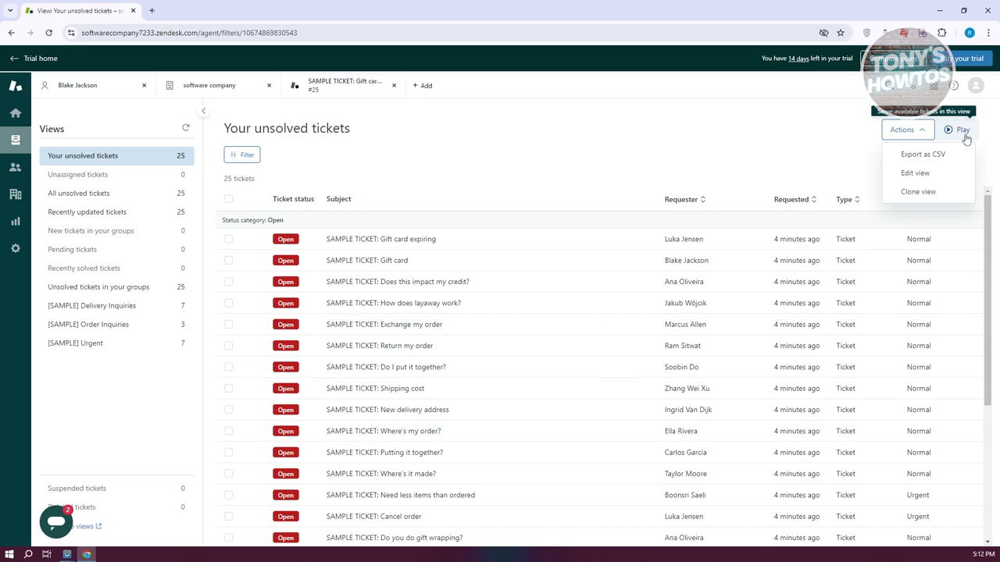
pyautogui.click(810, 140)
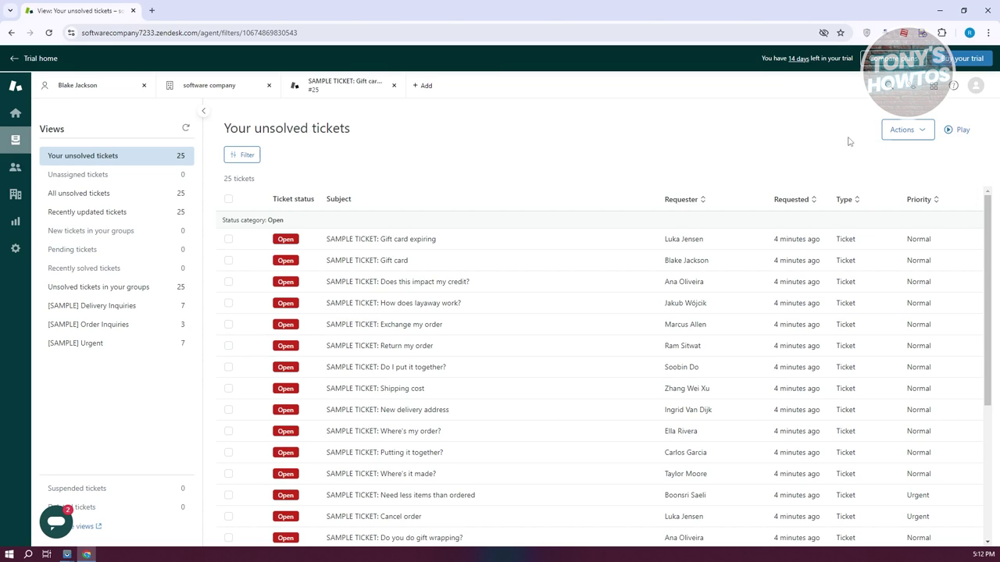
# Examine the list of Zendesk products and the profile options for the signed-in account
pyautogui.click(933, 86)
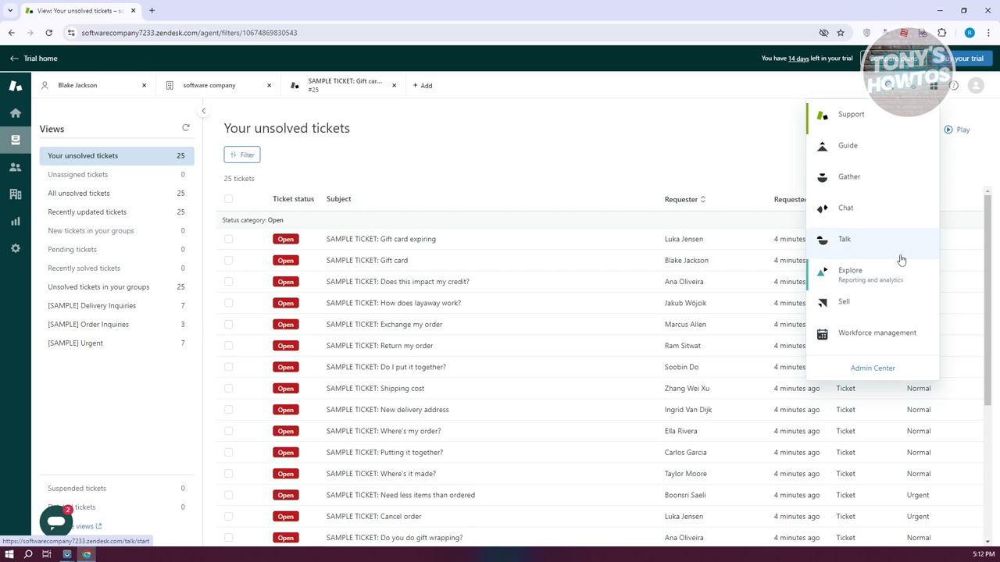
pyautogui.click(744, 154)
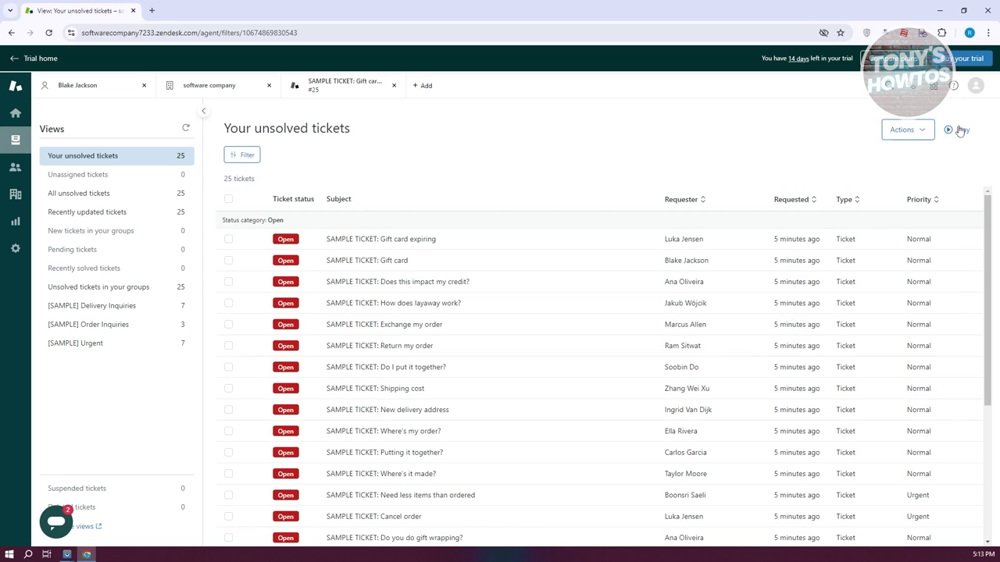
pyautogui.click(976, 86)
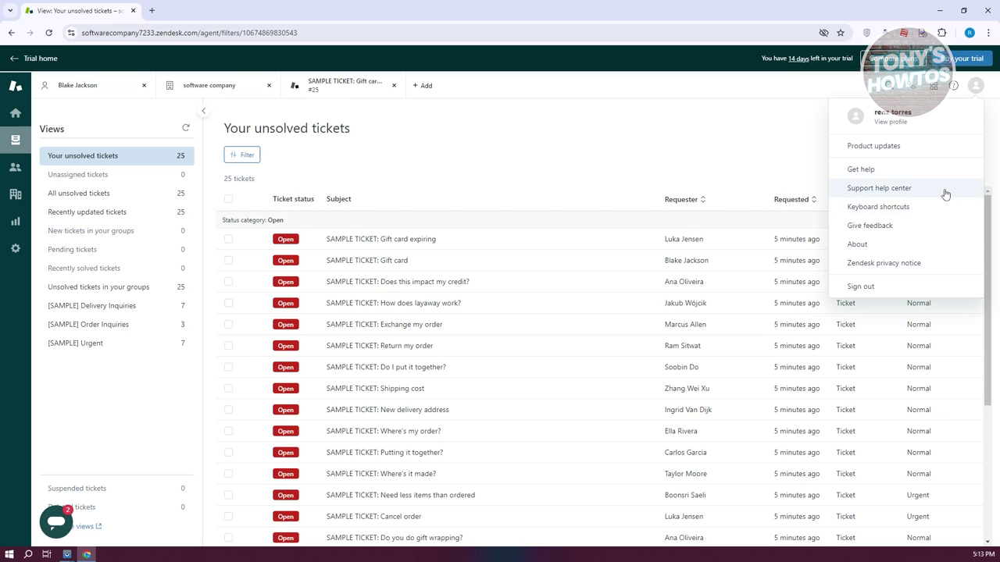
pyautogui.click(161, 444)
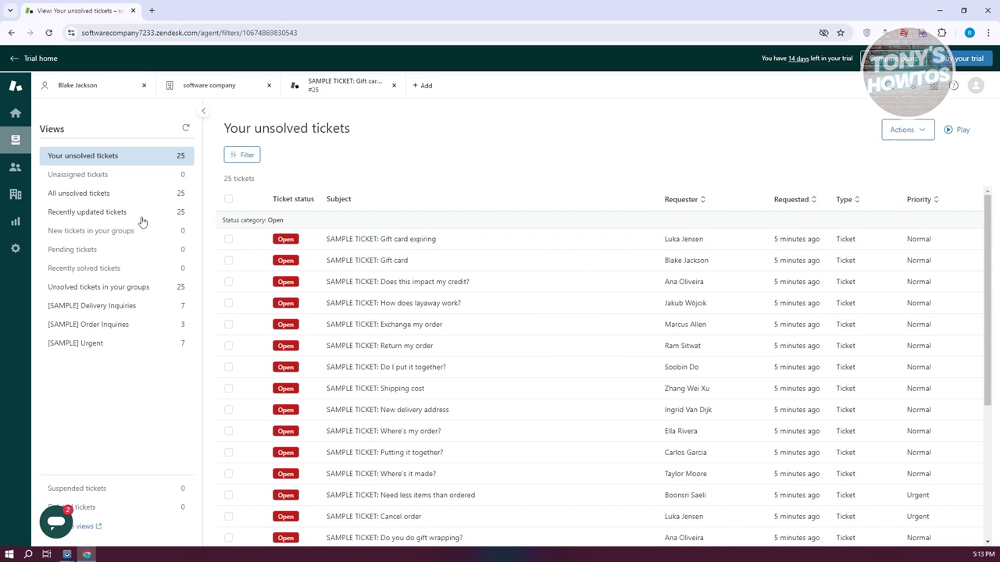
# Open the Customers page to view the customer list
pyautogui.click(15, 168)
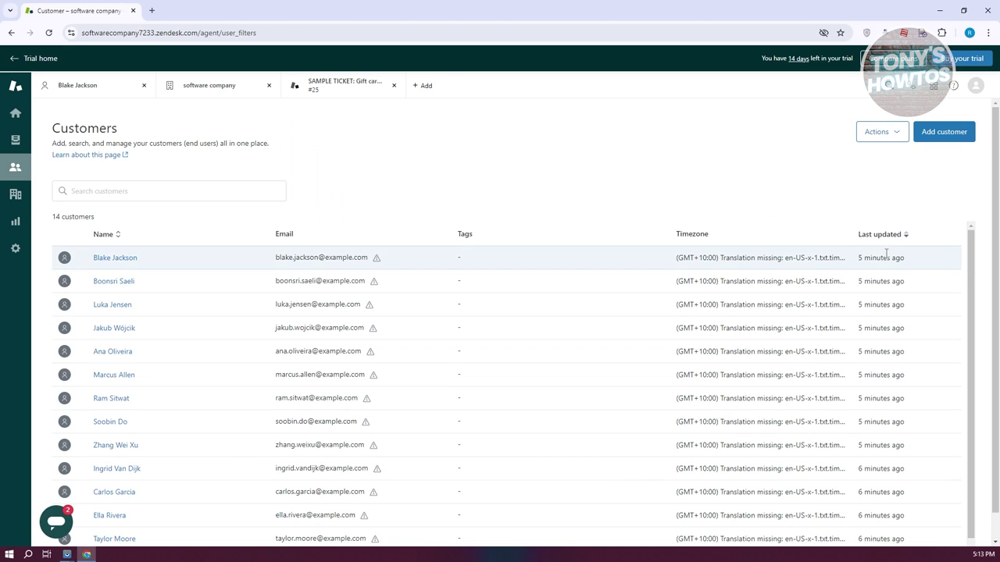
# Examine the name and email fields for adding a new customer, and close the form without adding anyone
pyautogui.click(942, 133)
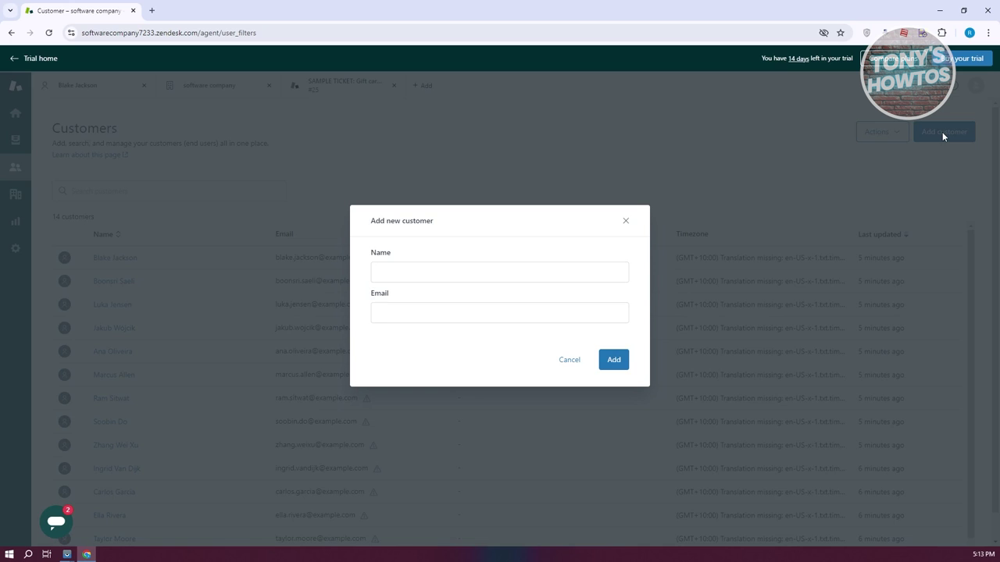
pyautogui.click(399, 268)
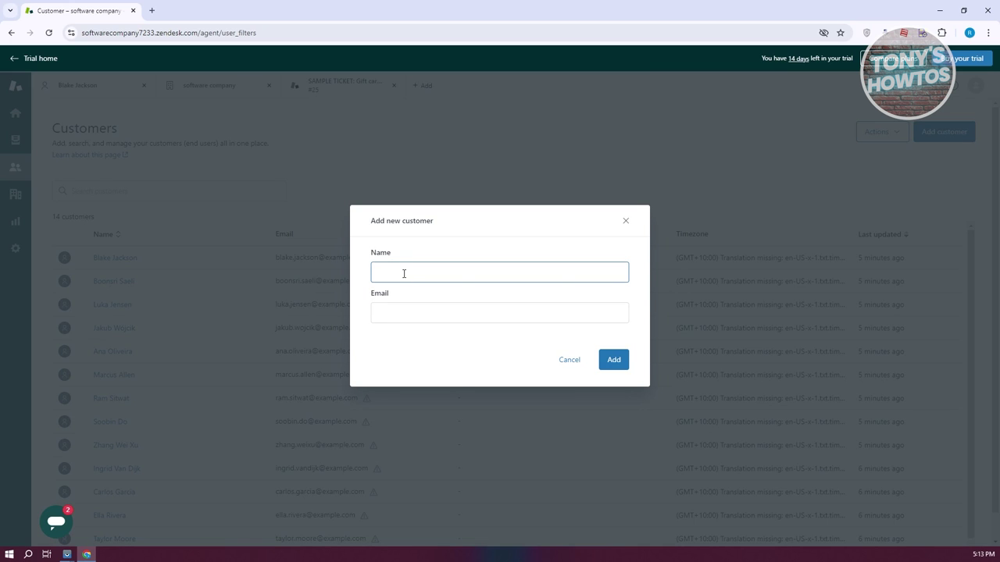
pyautogui.click(645, 224)
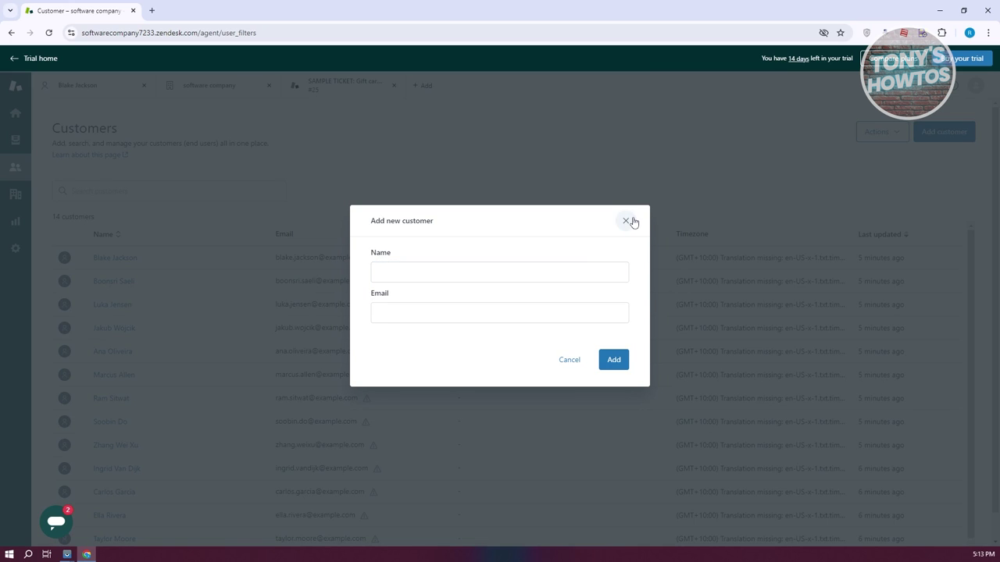
pyautogui.click(633, 221)
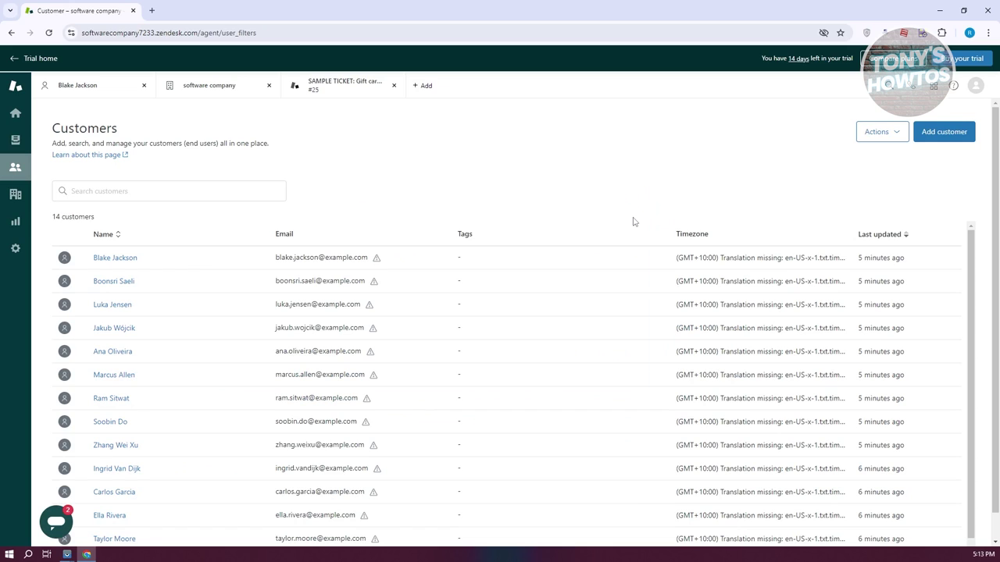
# Open the first customer's profile and examine the user type options, related information and requested tickets
pyautogui.click(119, 259)
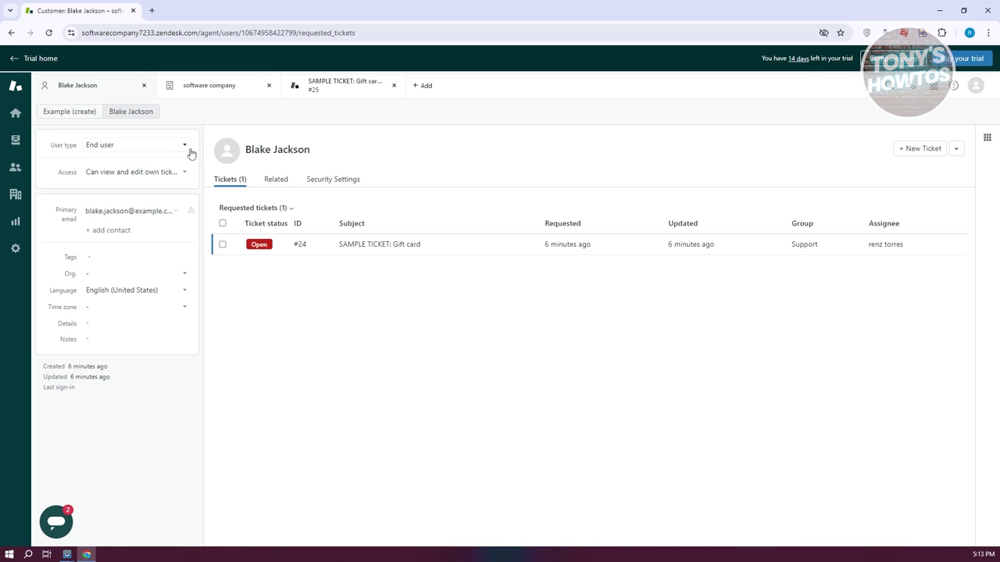
pyautogui.click(184, 146)
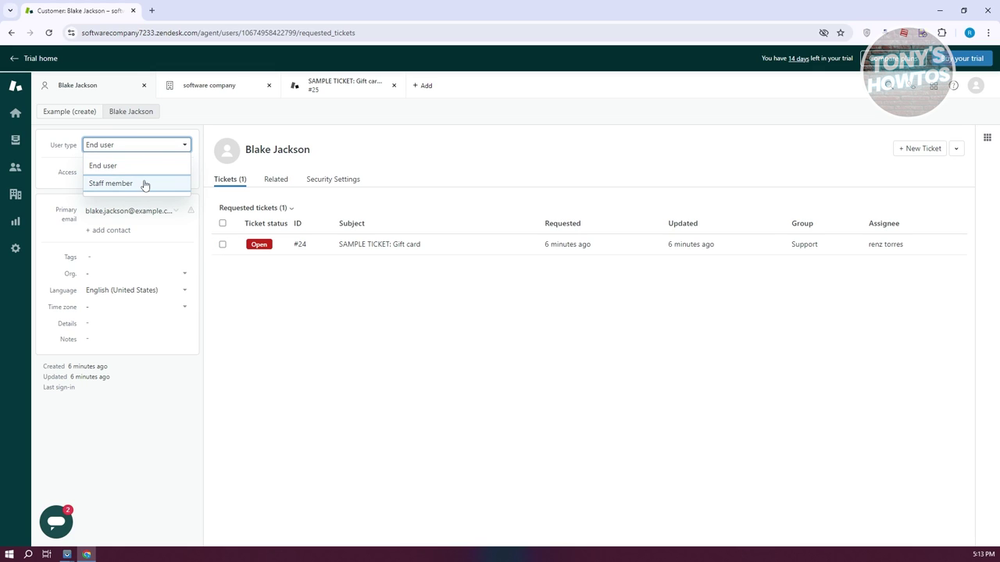
pyautogui.click(340, 328)
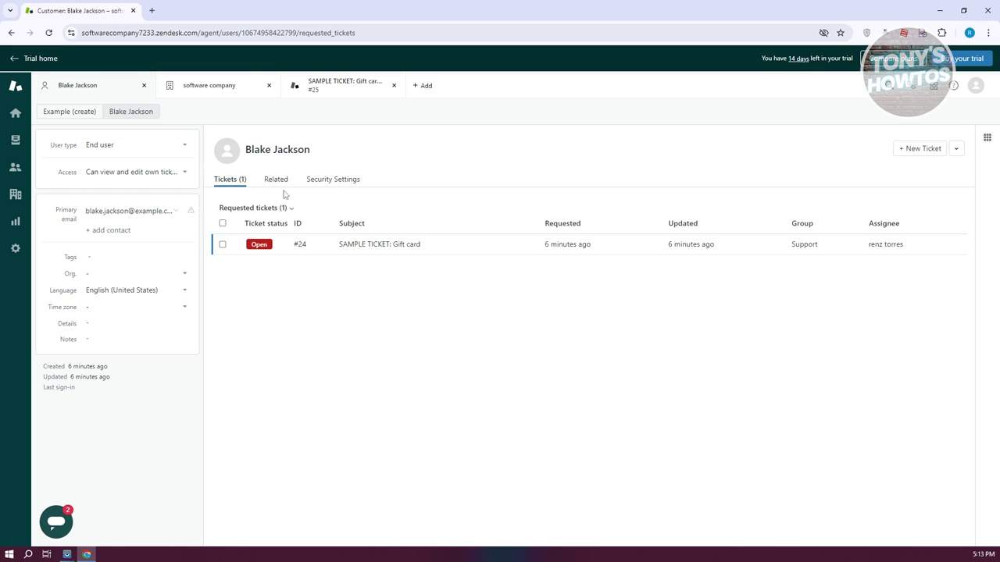
pyautogui.click(277, 182)
pyautogui.click(231, 183)
# Close the open software company and ticket #25 records, and view the customer's security settings
pyautogui.click(269, 86)
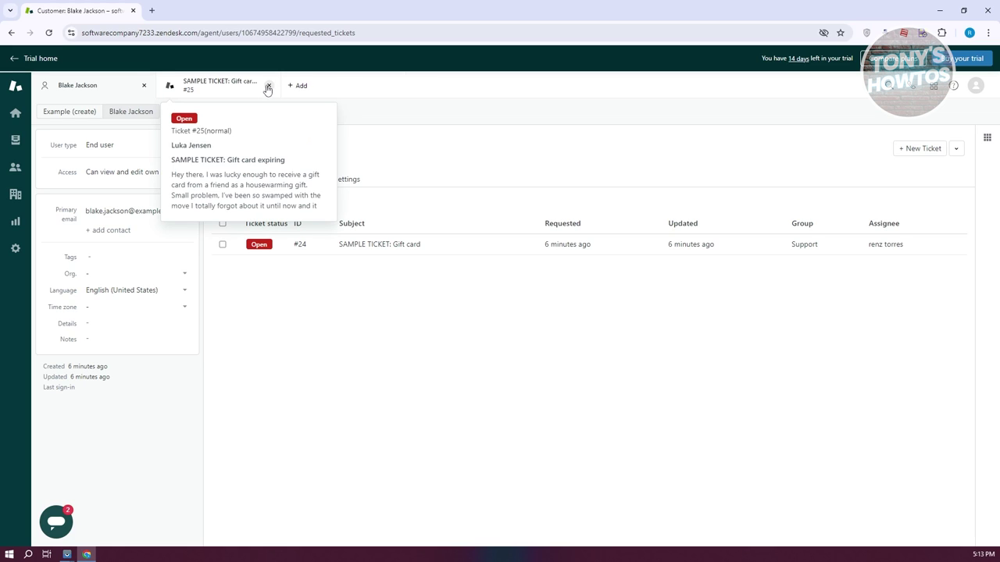
pyautogui.click(267, 86)
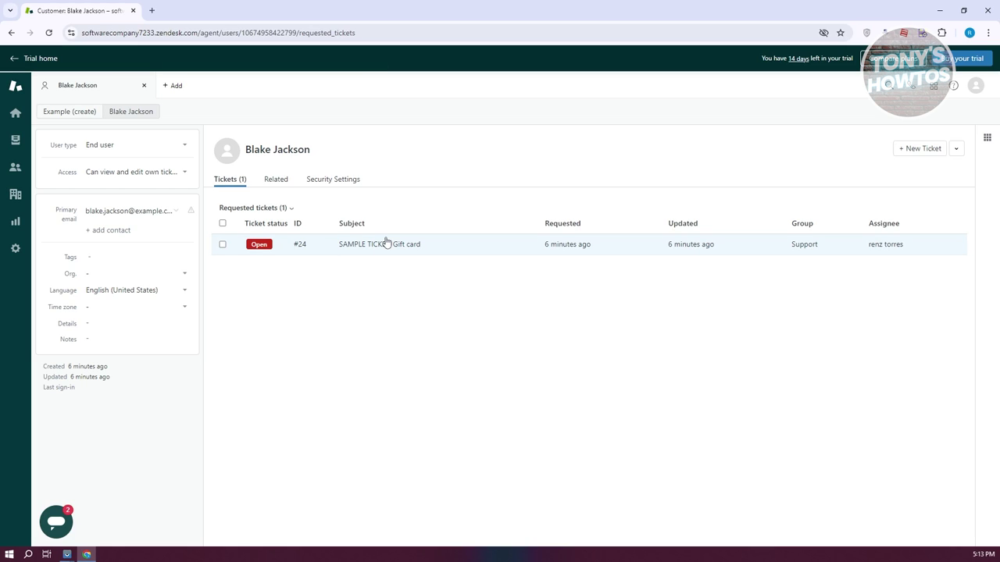
pyautogui.click(339, 184)
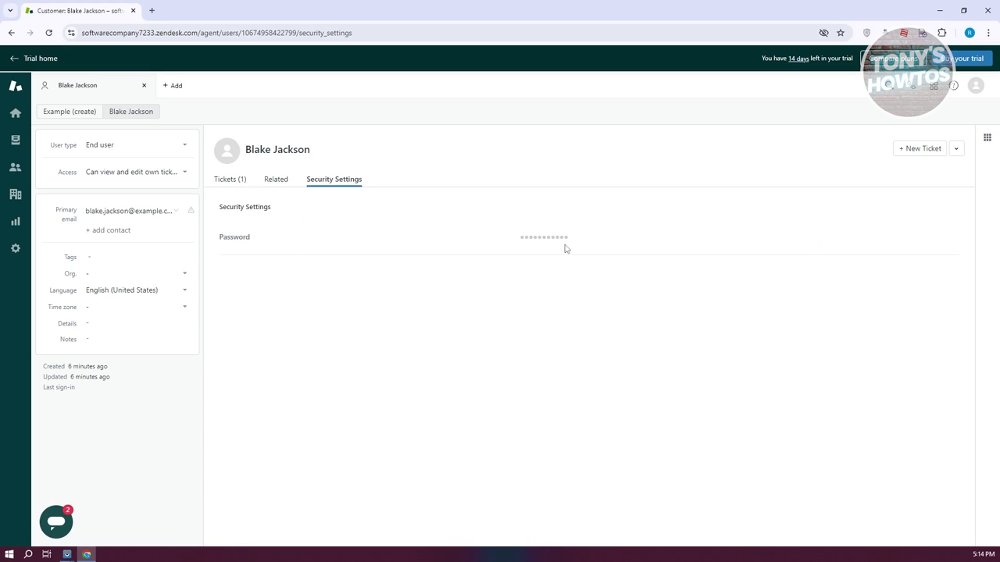
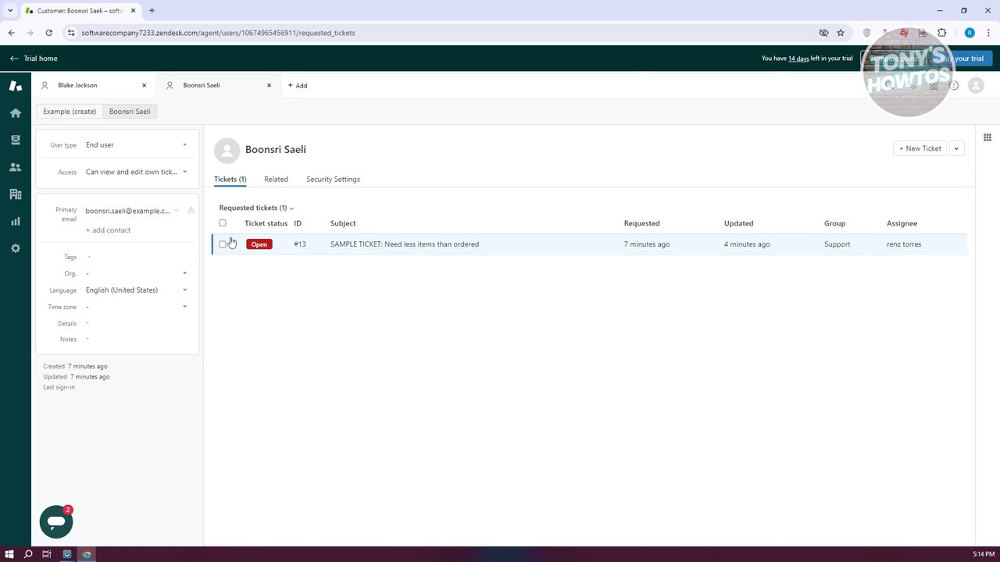
# Open the second customer's "Need less items than ordered" ticket, review its details and interaction history, and return to the profile
pyautogui.click(396, 249)
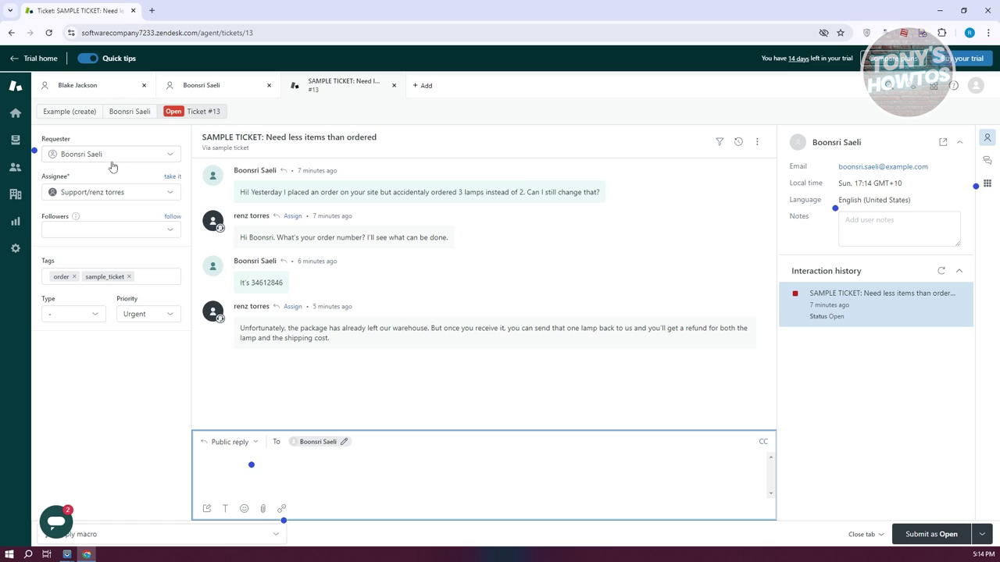
pyautogui.moveTo(828, 298)
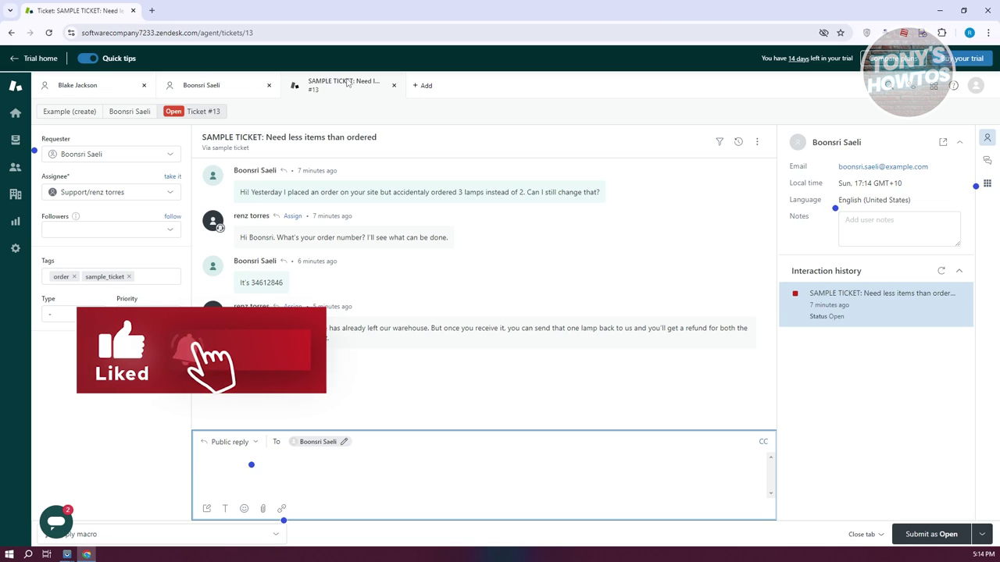
pyautogui.click(234, 88)
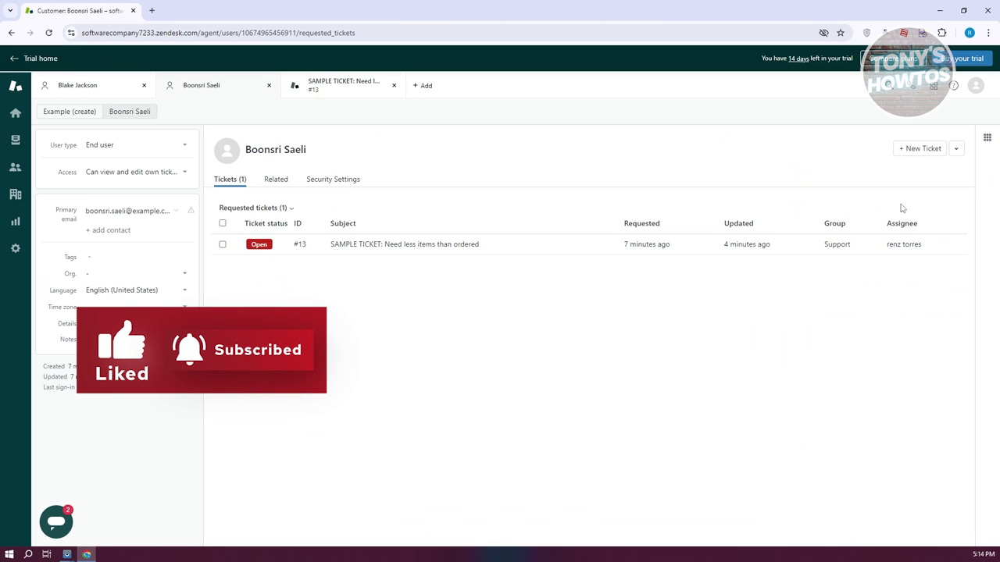
# Review a blank new ticket for this customer, and close both it and ticket #13 without submitting anything
pyautogui.click(921, 148)
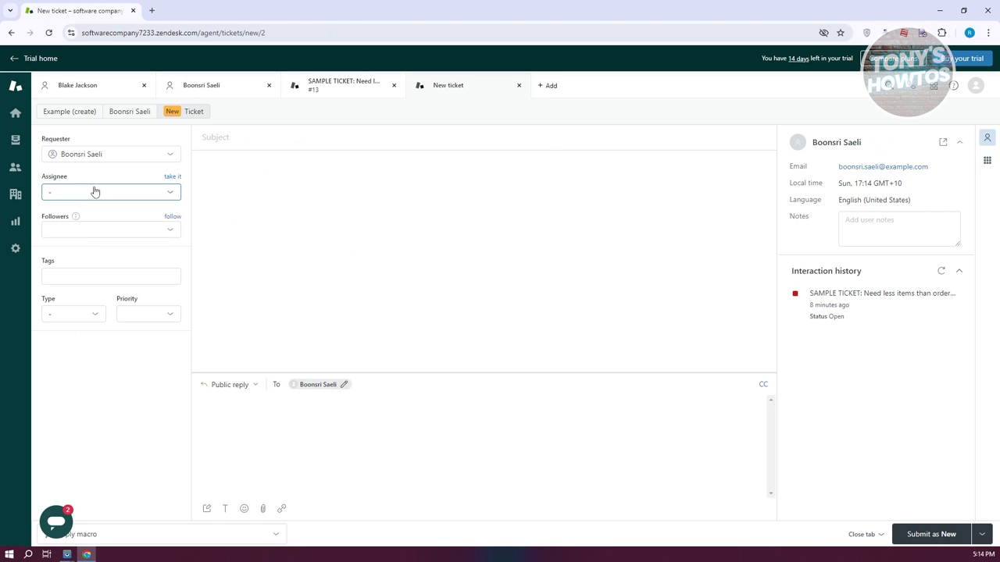
pyautogui.click(320, 439)
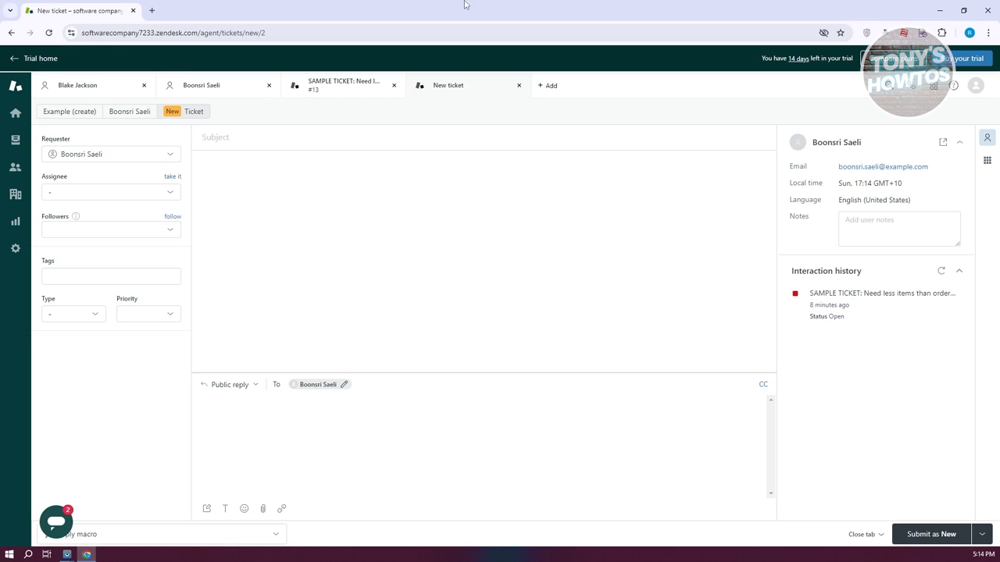
pyautogui.click(518, 86)
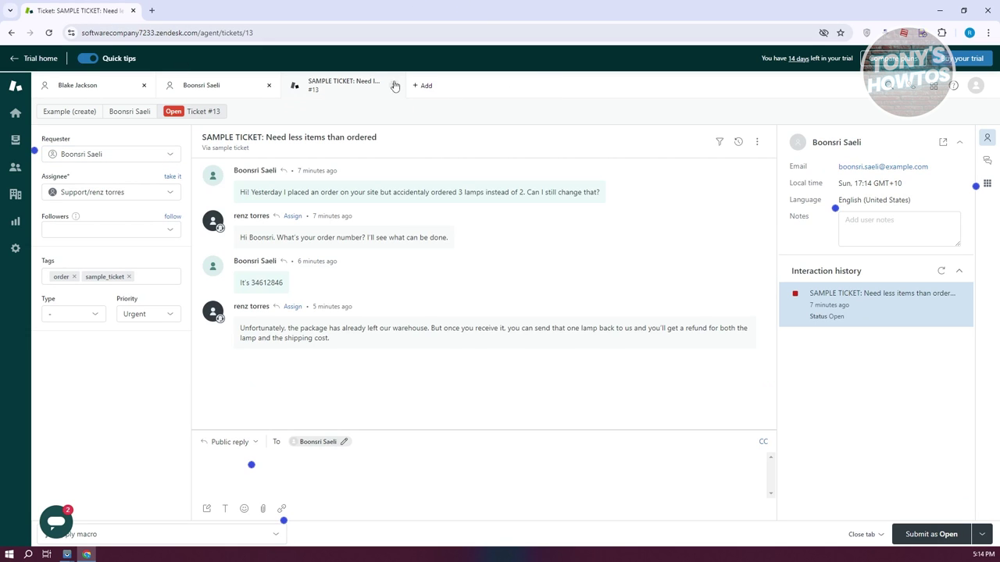
pyautogui.click(395, 85)
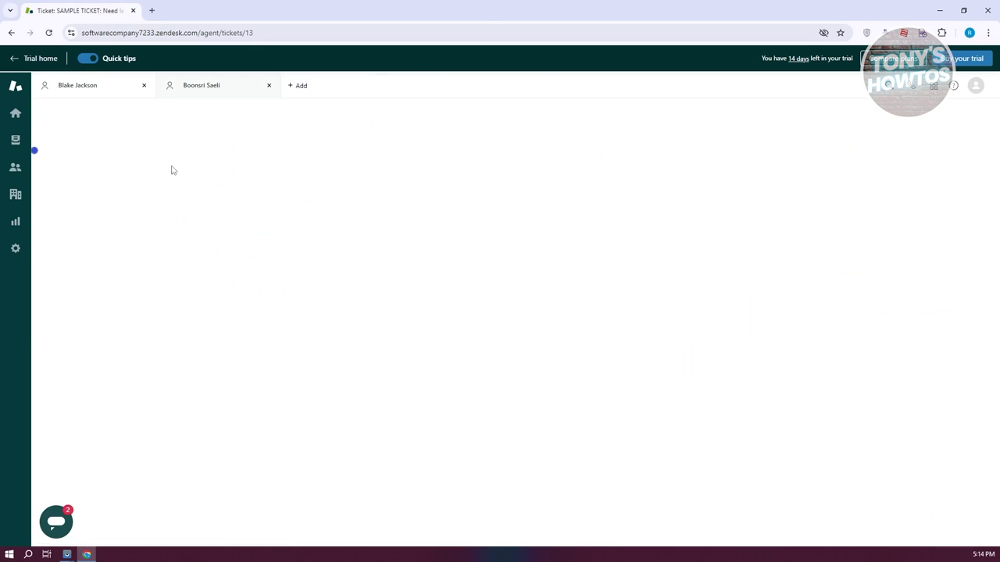
# View the Organizations page, compare it with the Customers list, and return to Organizations
pyautogui.click(16, 194)
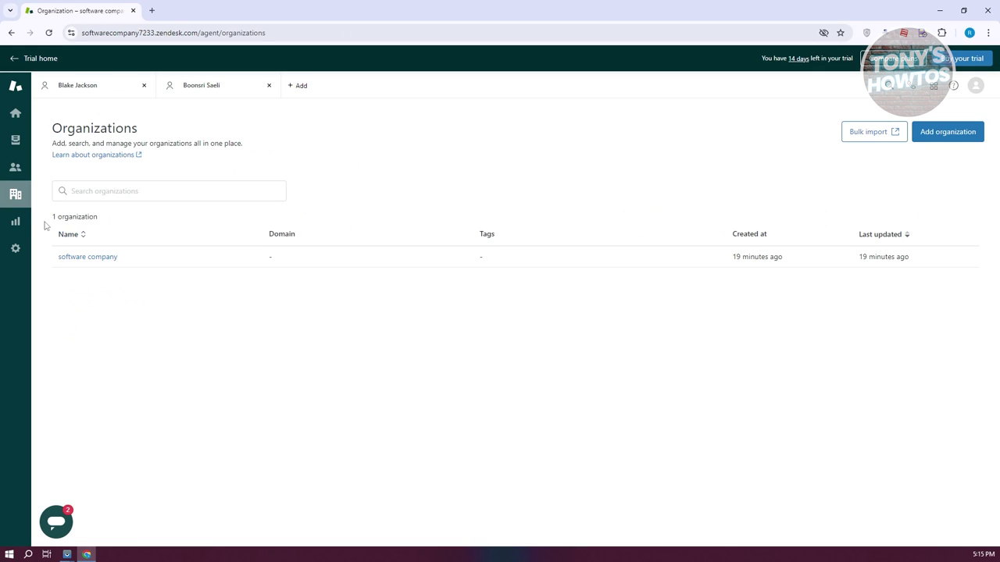
pyautogui.click(17, 171)
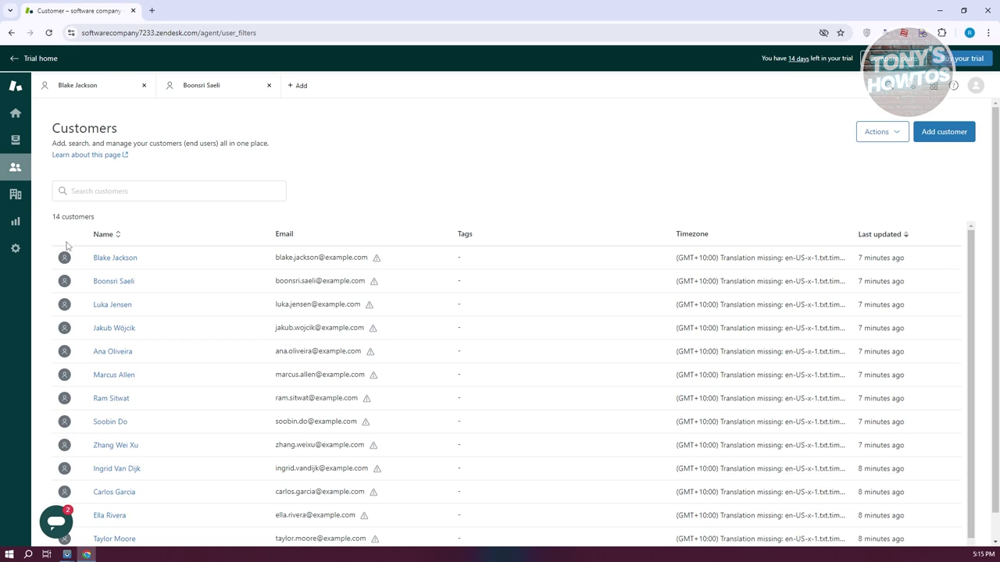
pyautogui.click(16, 194)
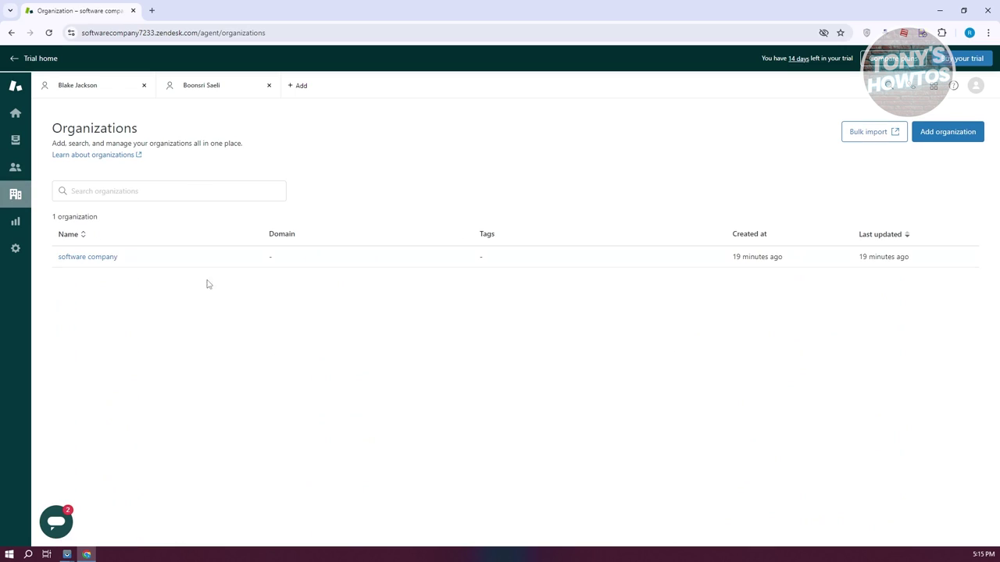
# Open the software company organization, review the actions available for it, and return to the organization list
pyautogui.click(87, 259)
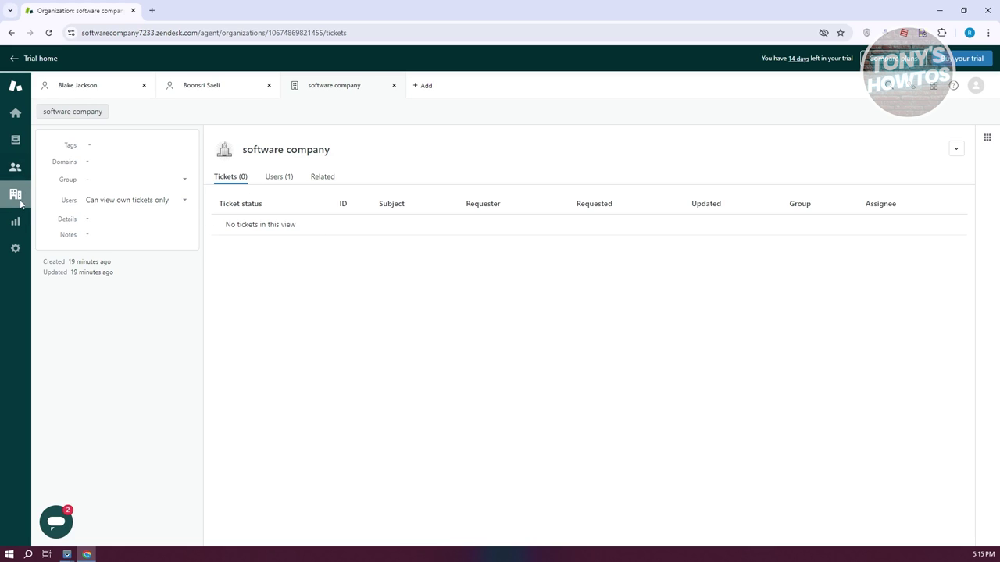
pyautogui.click(956, 149)
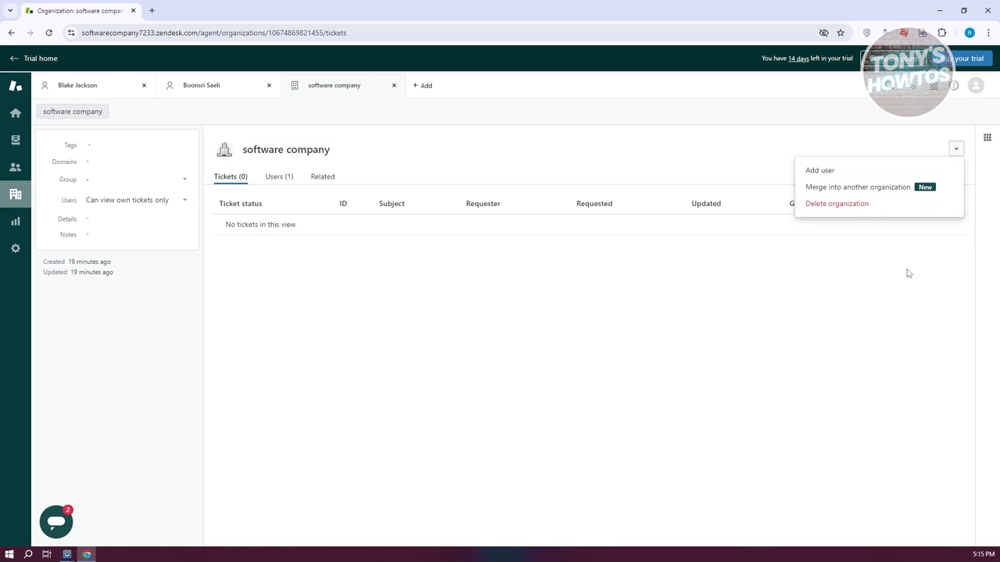
pyautogui.click(16, 195)
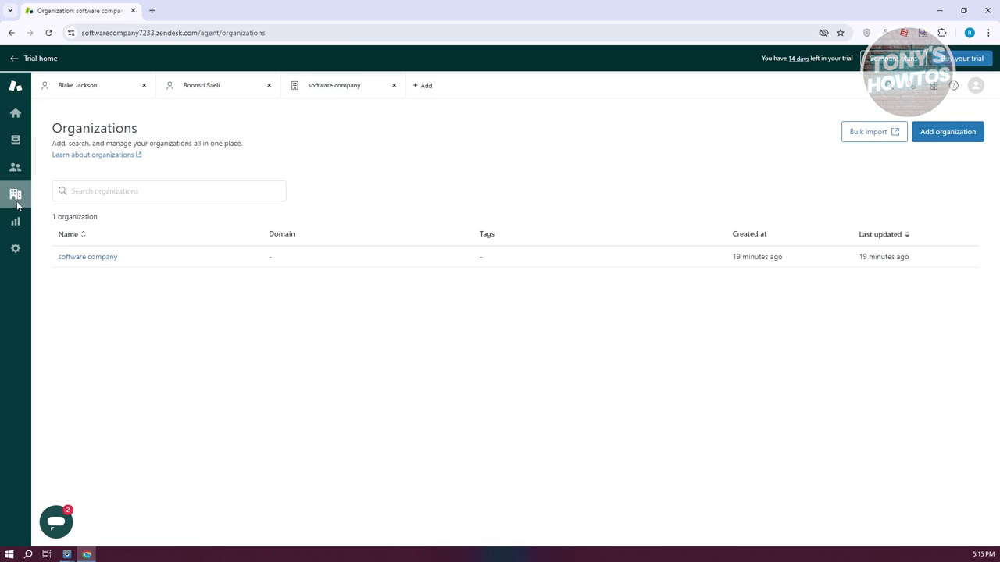
# Create a new organization named "sample" with the domain sample.com, and dismiss the notification
pyautogui.click(954, 136)
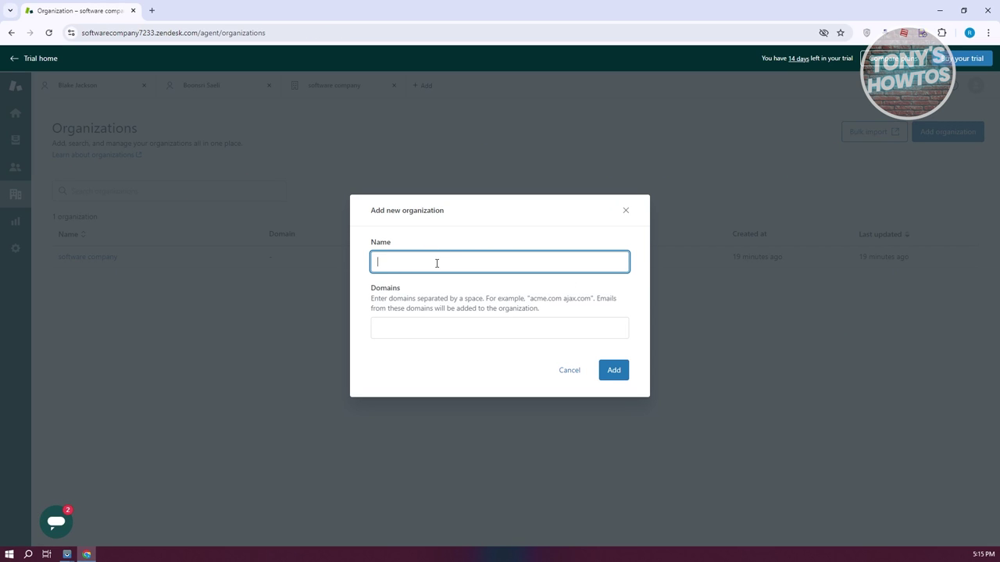
pyautogui.click(557, 328)
pyautogui.write('sample.com')
pyautogui.click(614, 371)
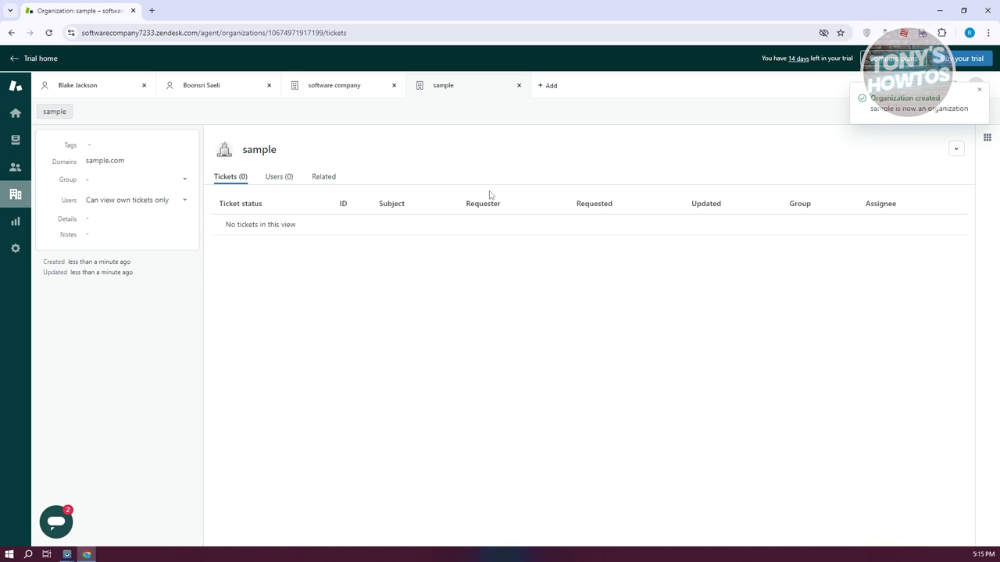
pyautogui.click(978, 91)
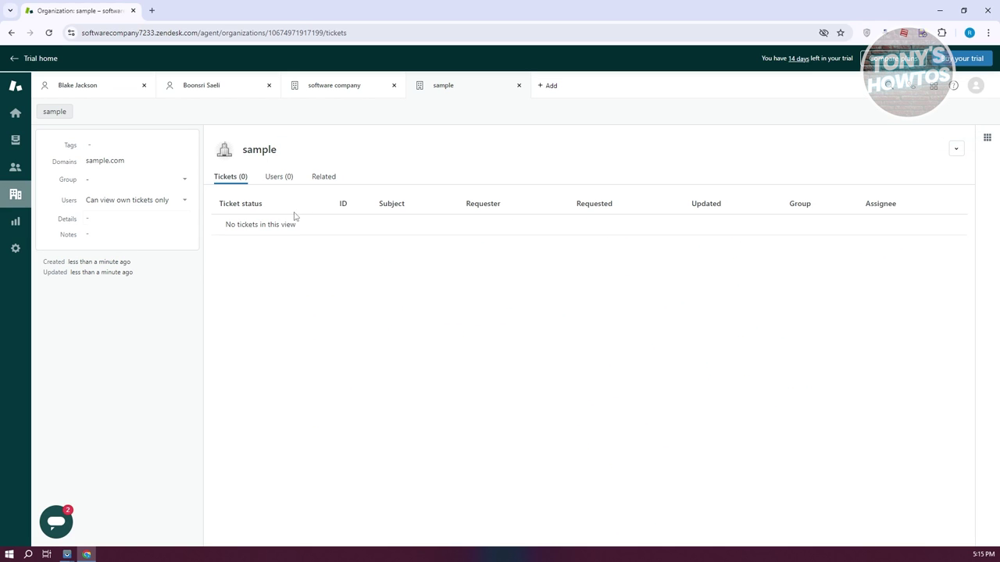
# Add an end user named "sample user" to the sample organization, filling in the user's email address
pyautogui.click(955, 149)
pyautogui.click(844, 167)
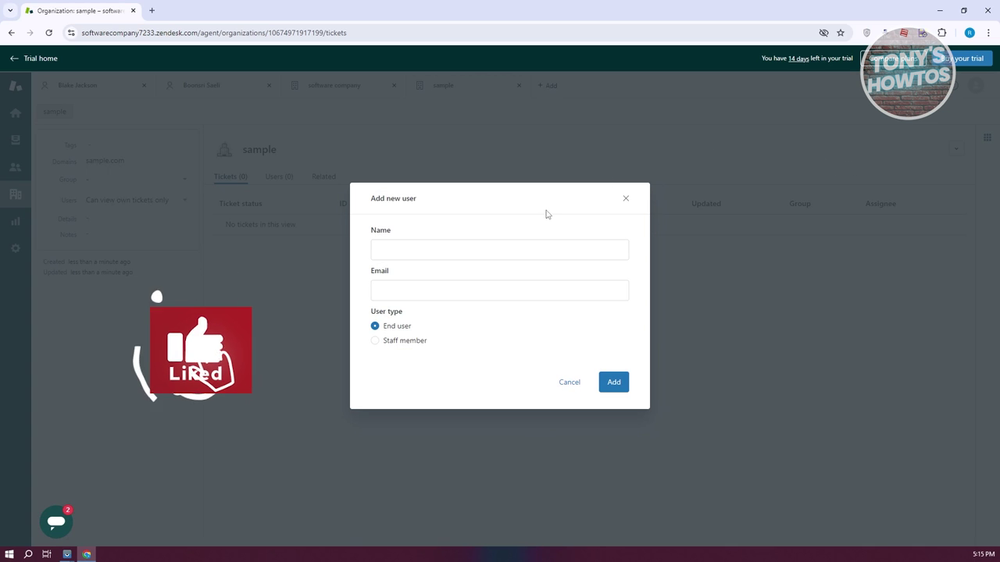
pyautogui.click(422, 250)
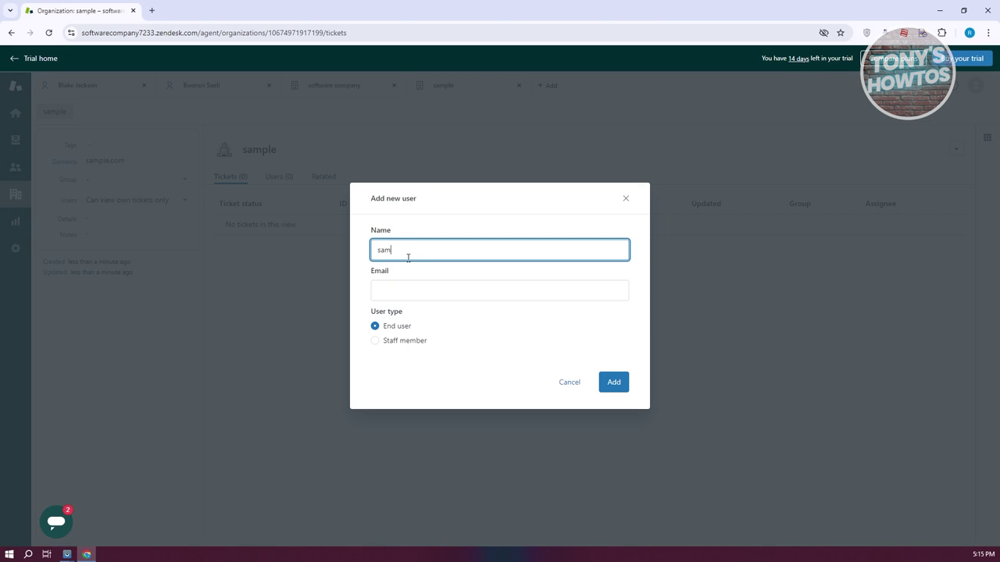
pyautogui.write('sample user')
pyautogui.click(420, 289)
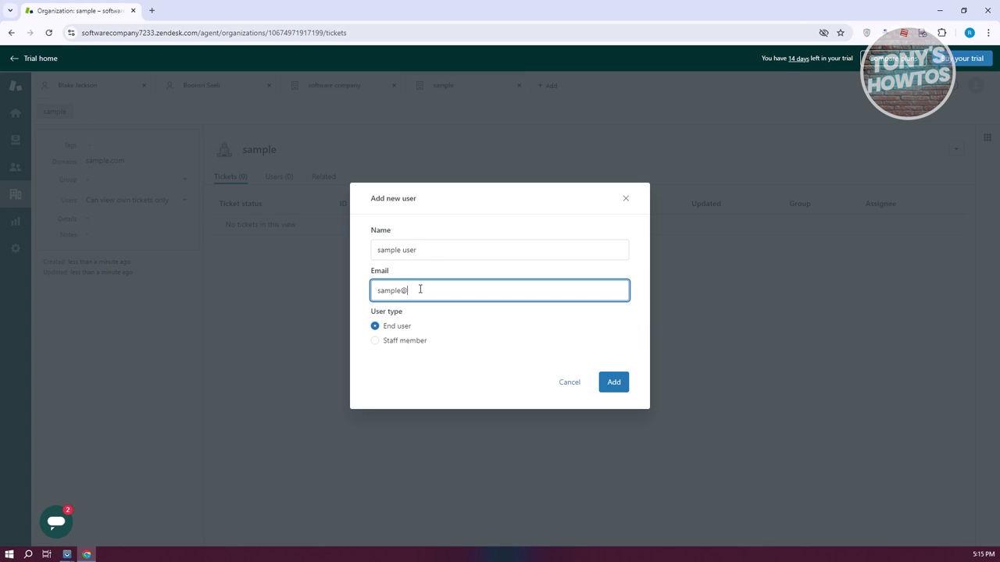
pyautogui.write('sample@email.com')
pyautogui.click(609, 382)
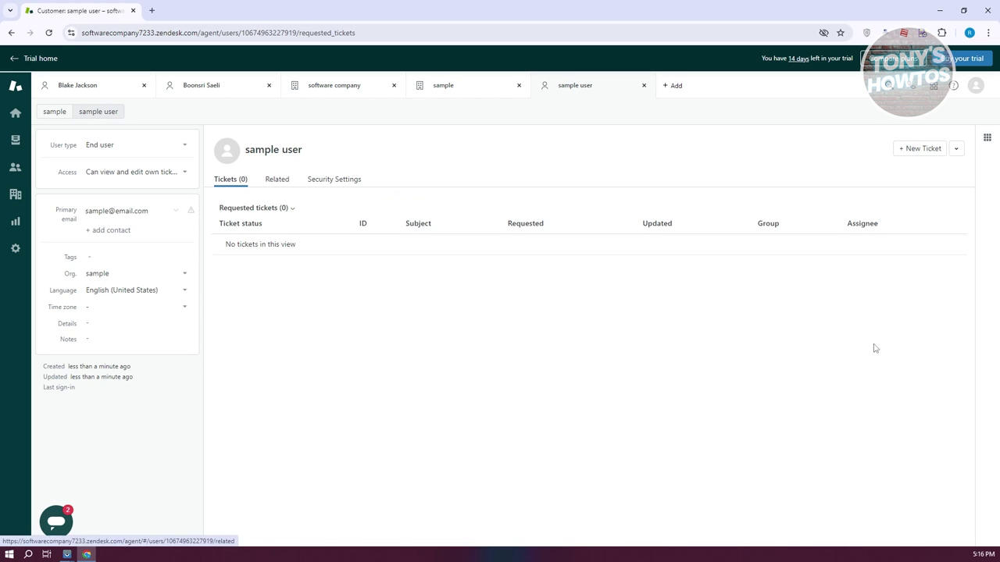
# Start a new ticket for the sample user and assign it to the agent in the Support group
pyautogui.click(926, 149)
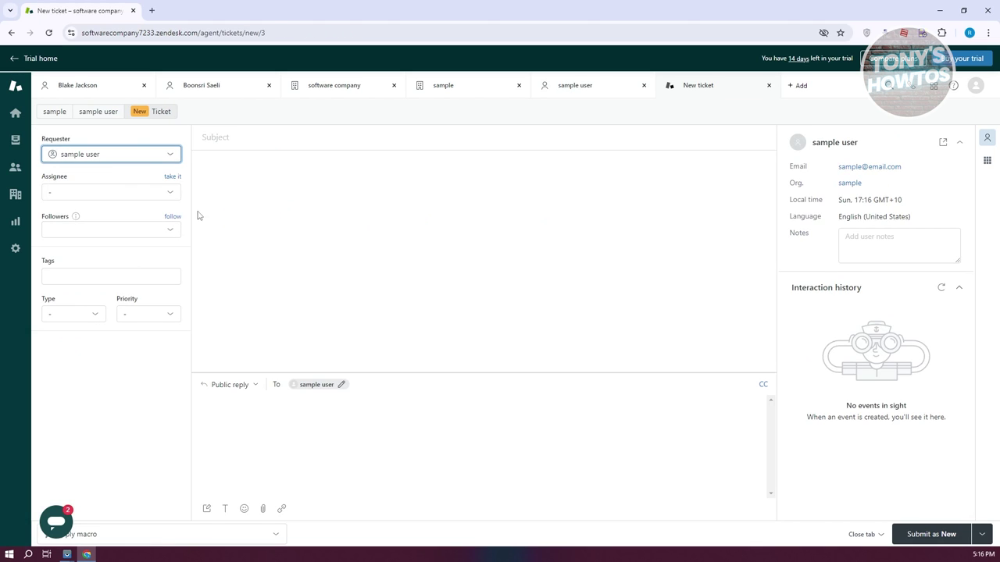
pyautogui.click(154, 192)
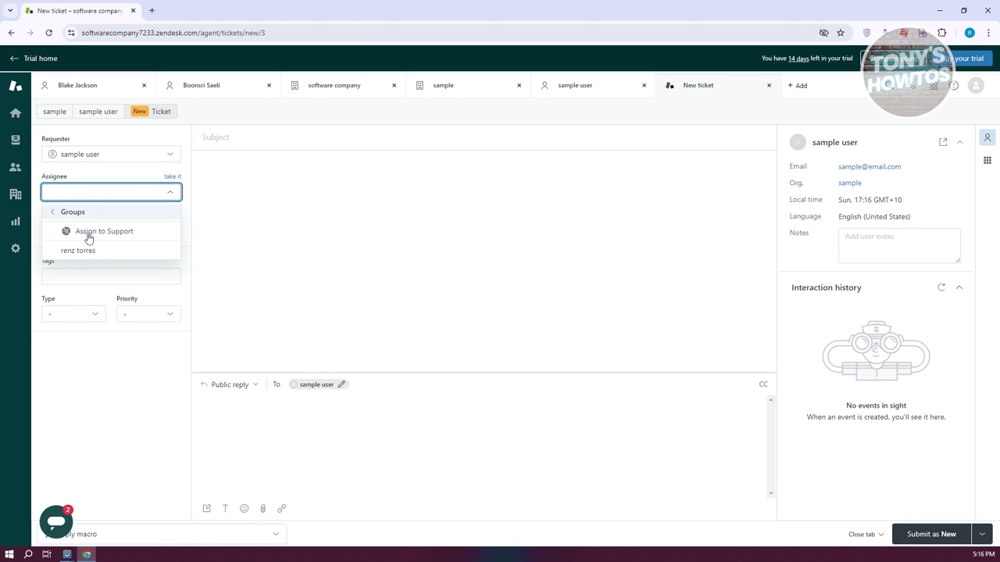
pyautogui.click(105, 252)
pyautogui.click(137, 239)
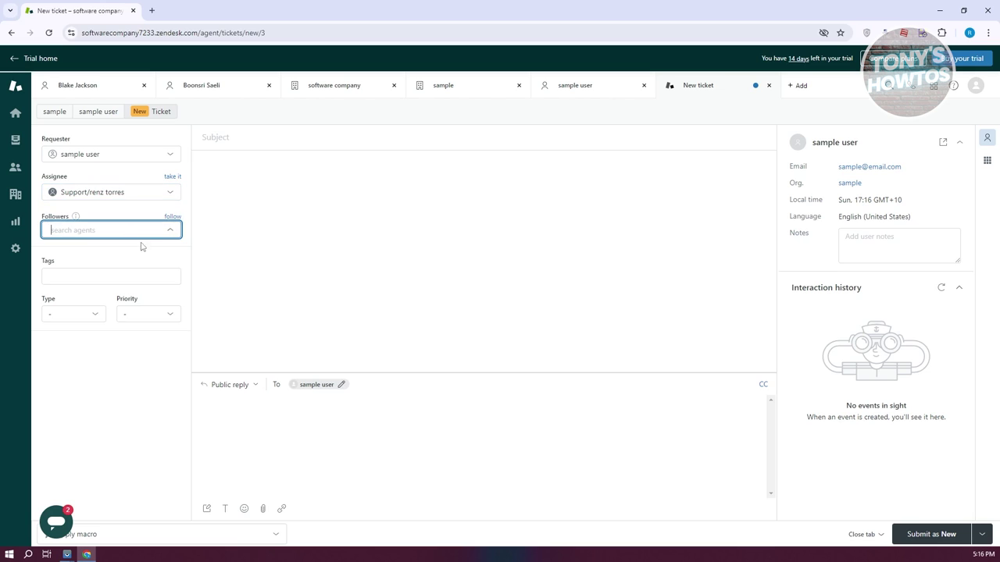
pyautogui.click(154, 275)
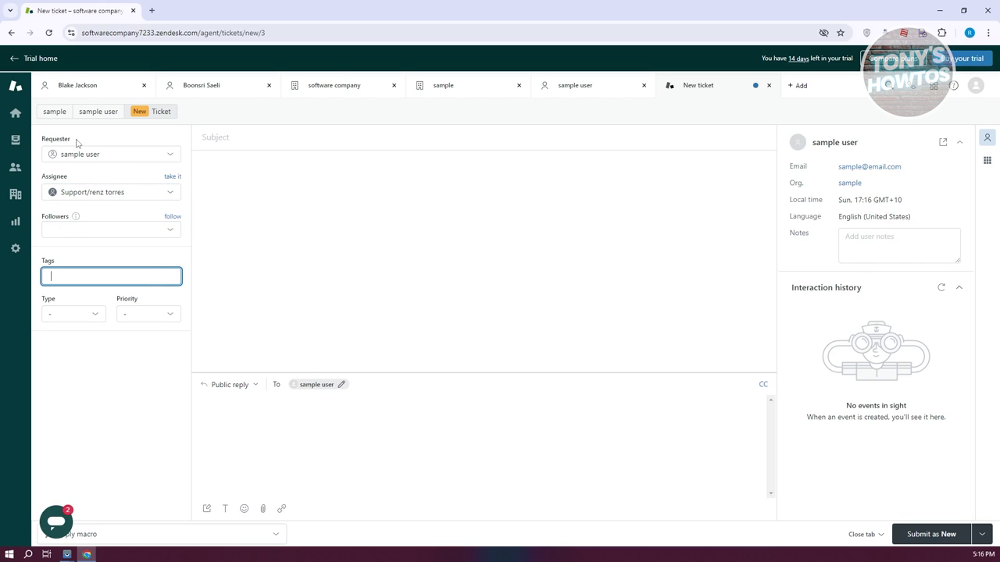
# Enter "Problem ticket" as the ticket's subject and set its priority to Normal
pyautogui.click(238, 138)
pyautogui.write('Problem ticket')
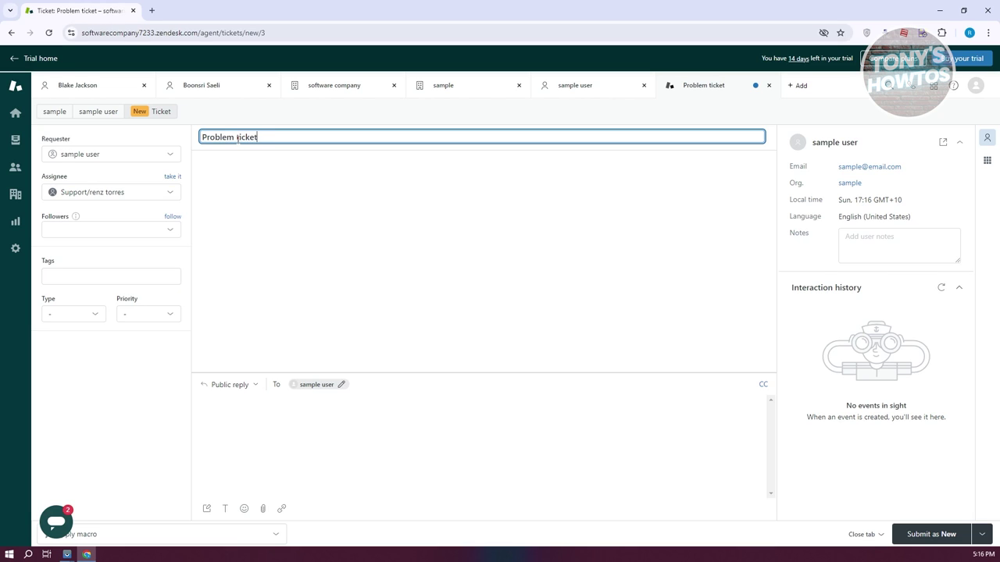
pyautogui.click(173, 313)
pyautogui.click(163, 362)
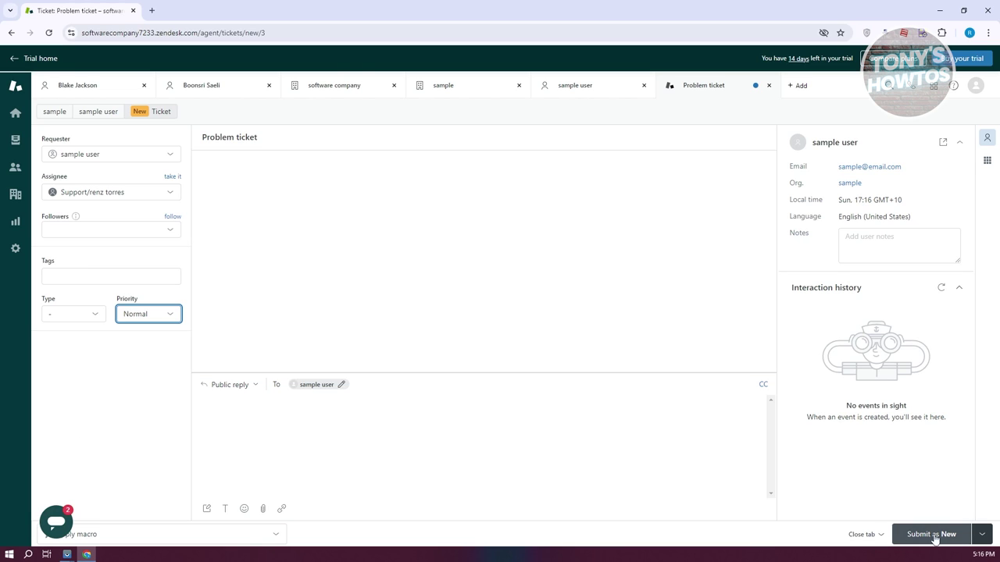
# Try to submit the problem ticket with the New status
pyautogui.click(989, 537)
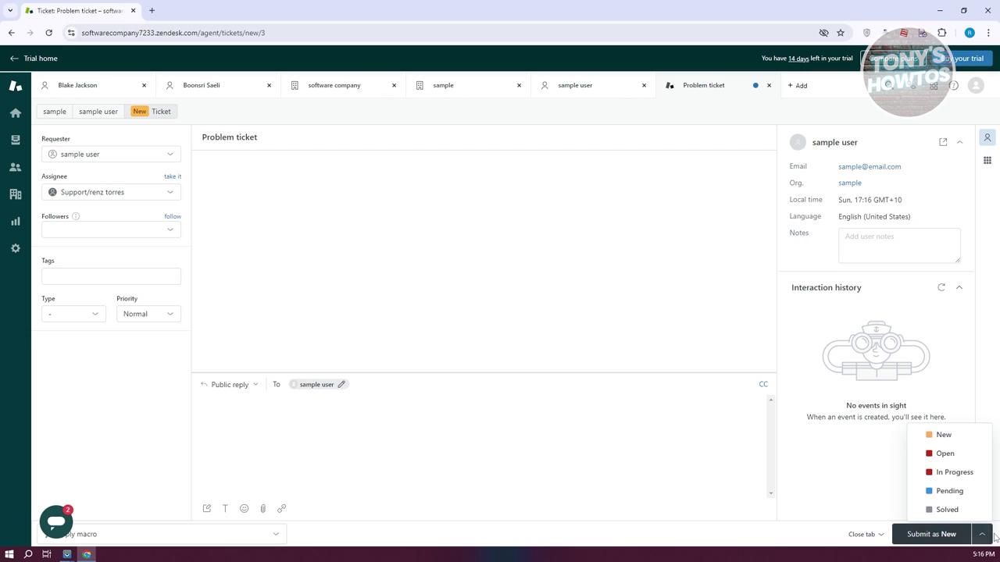
pyautogui.click(957, 441)
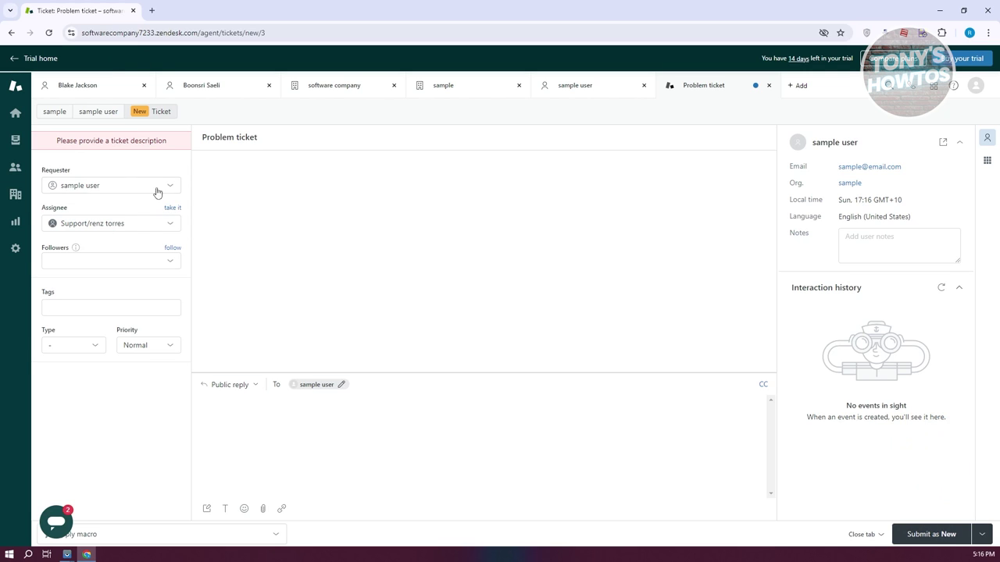
pyautogui.click(119, 262)
pyautogui.click(892, 242)
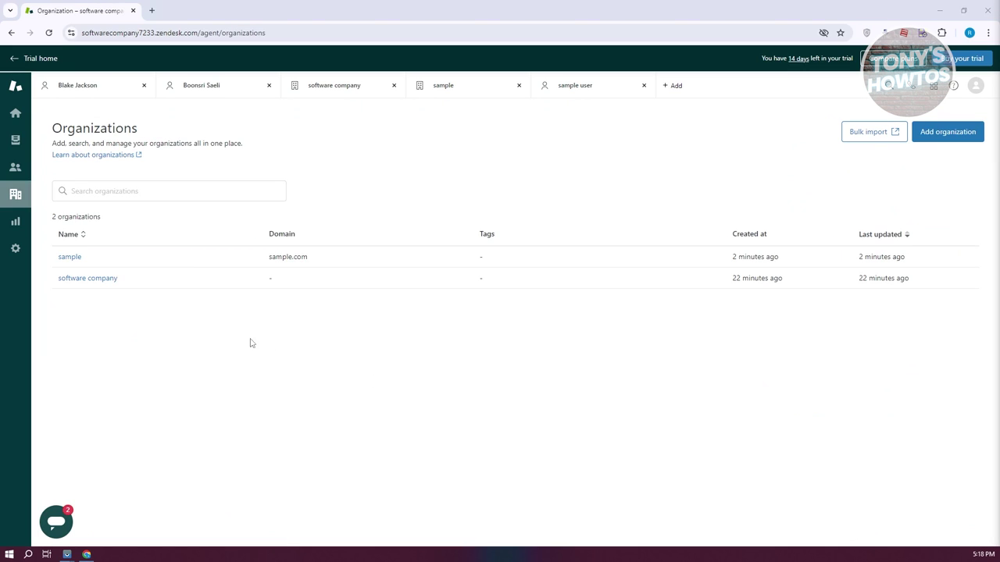
# Open the sample organization to check its tickets, and look through the Explore overview on the Reporting page
pyautogui.click(74, 259)
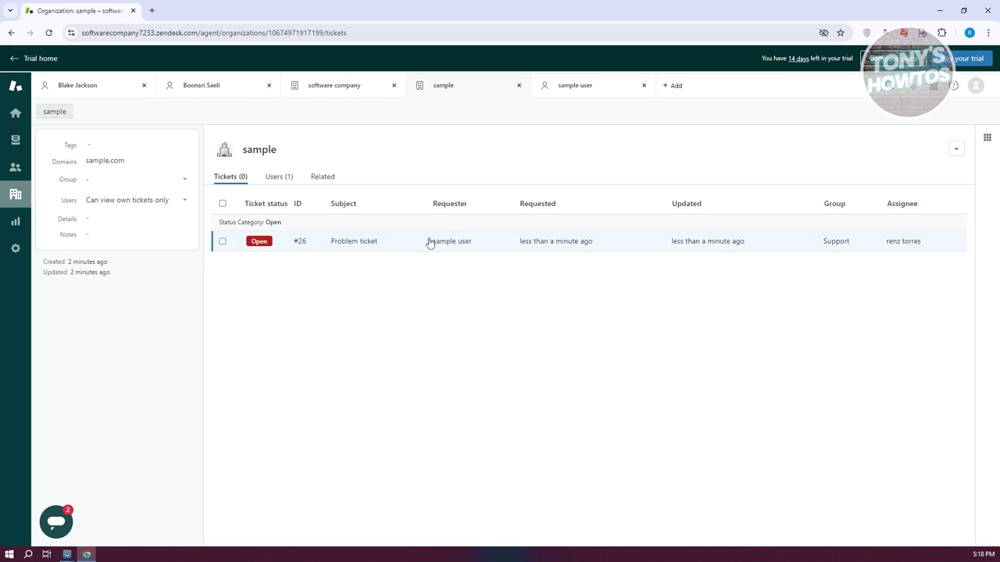
pyautogui.click(15, 223)
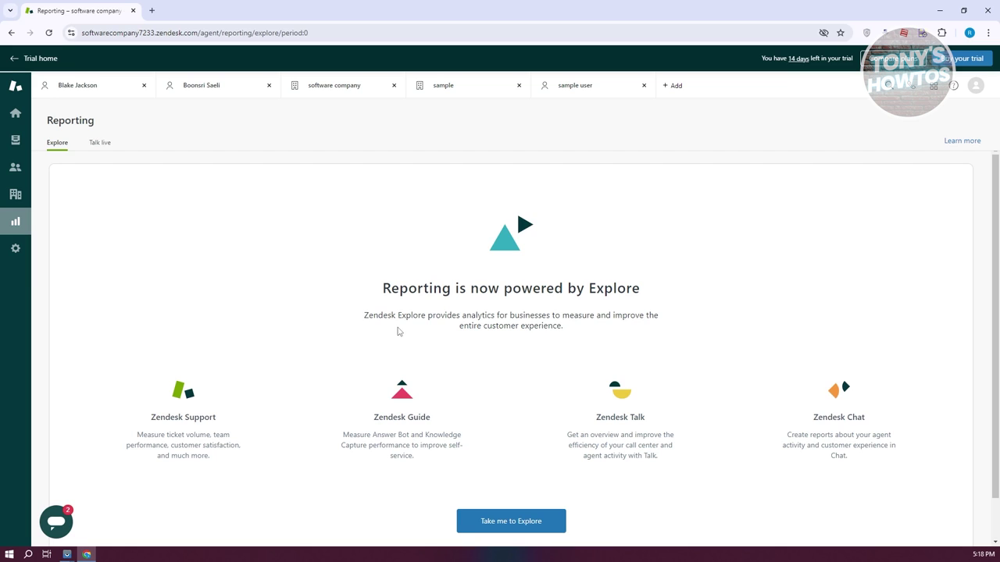
pyautogui.scroll(-1, 397, 331)
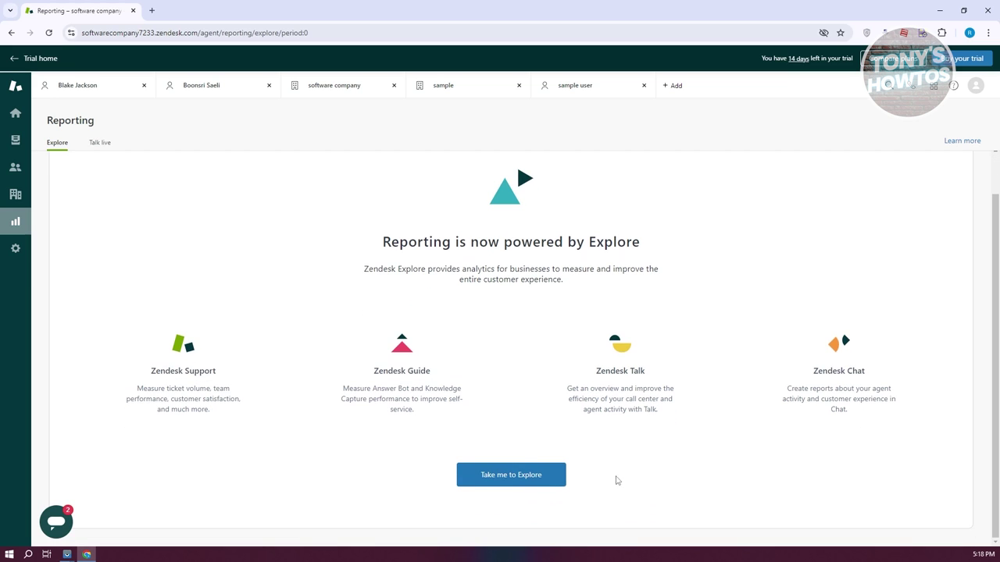
pyautogui.scroll(1, 551, 469)
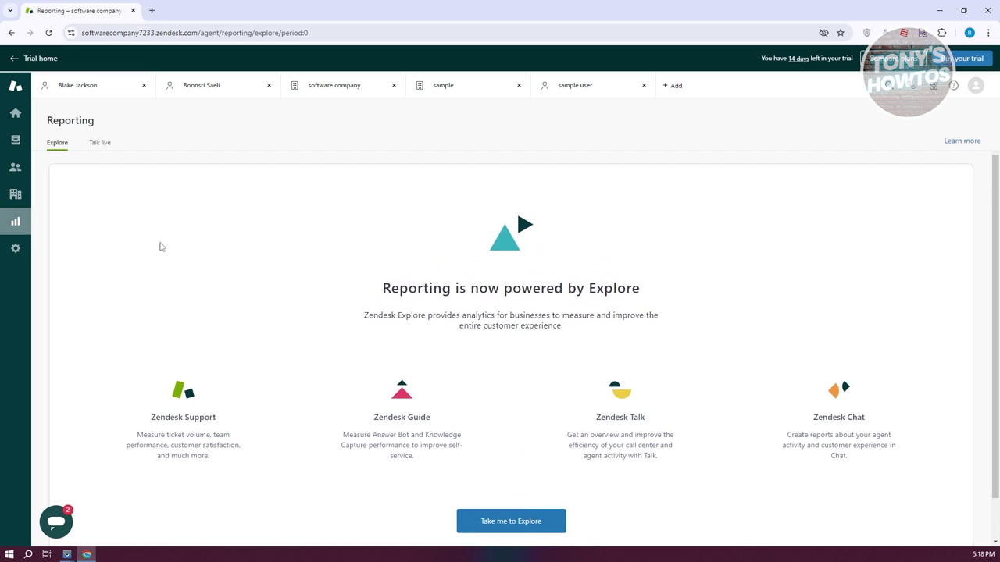
# Open the admin overview page and review its system updates and feature usages
pyautogui.click(6, 258)
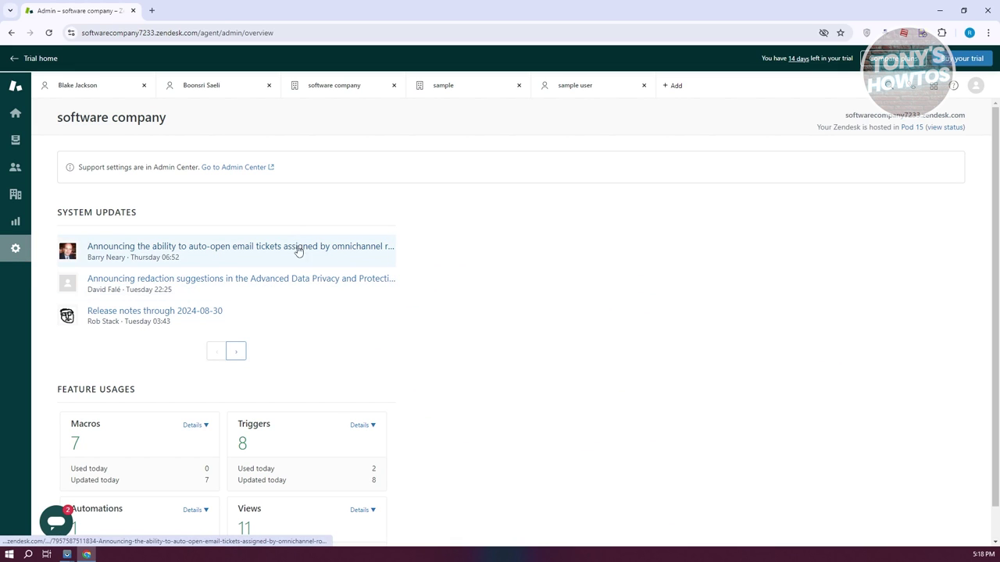
pyautogui.scroll(-1, 335, 334)
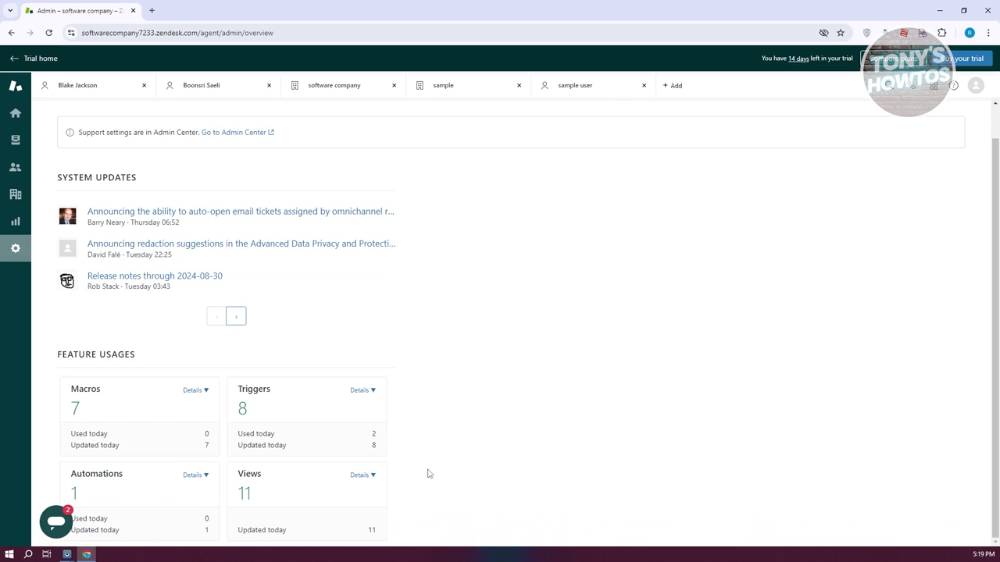
pyautogui.scroll(1, 463, 453)
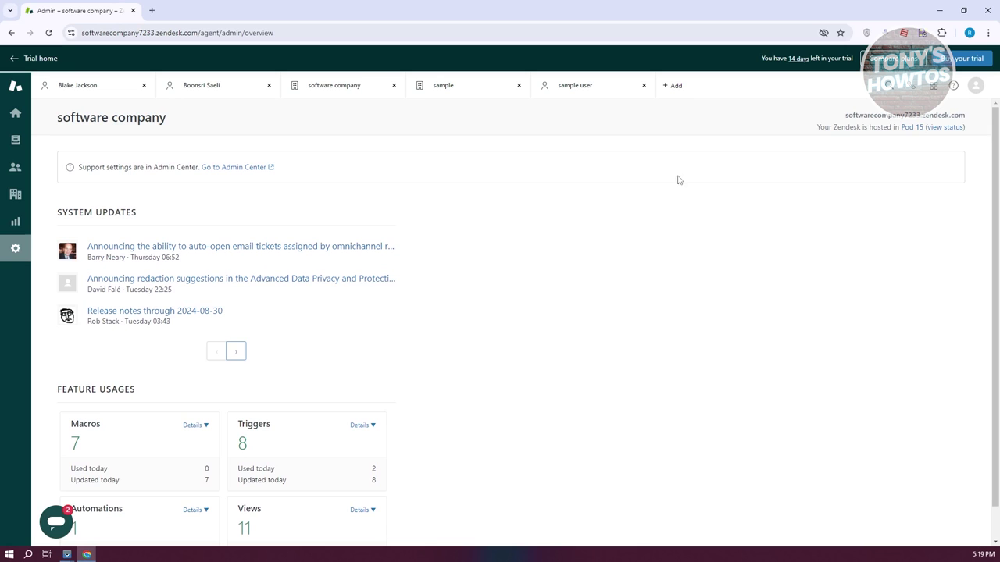
# Switch back and forth between the open customer and organization records to see how several records stay open at once
pyautogui.click(93, 90)
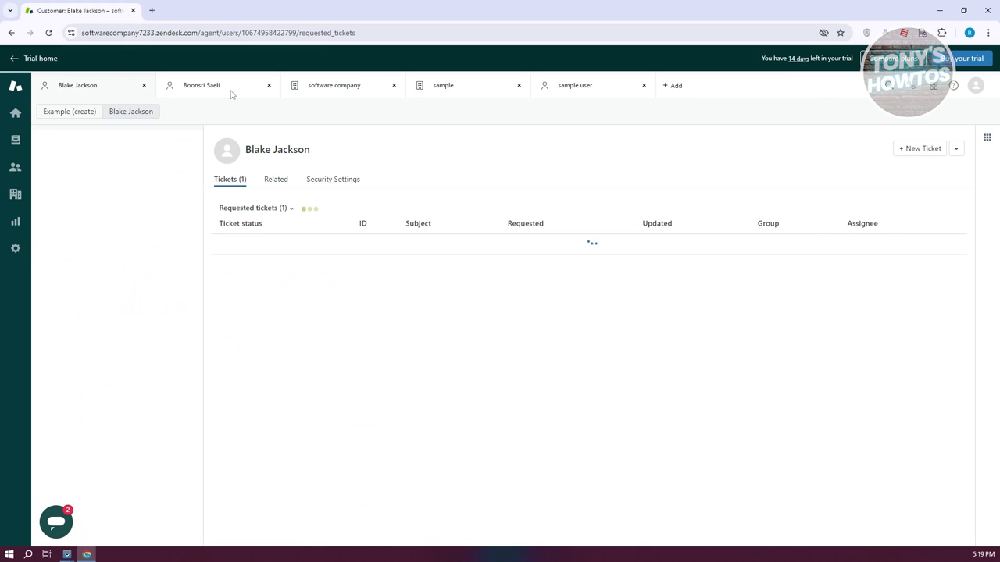
pyautogui.click(229, 90)
pyautogui.click(359, 88)
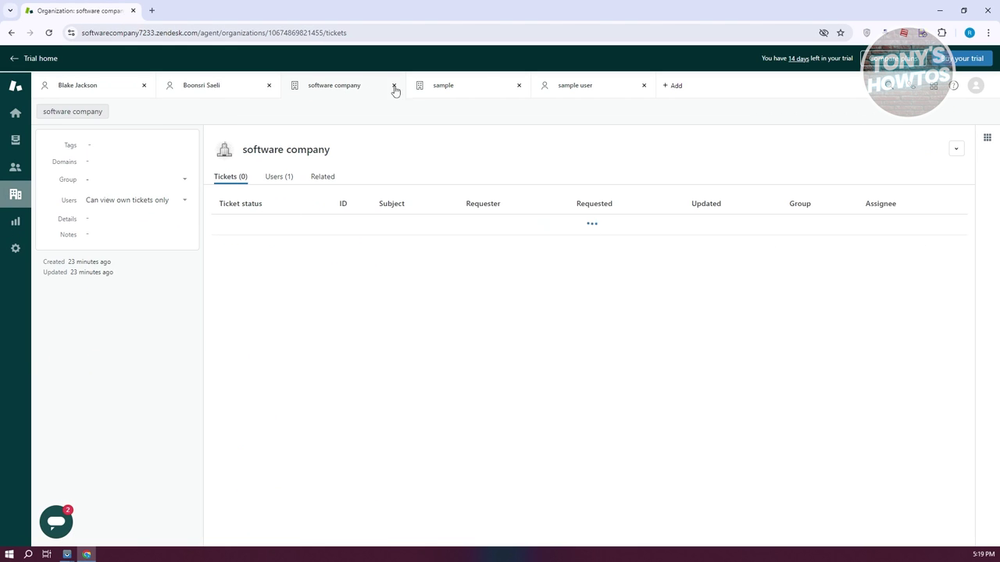
pyautogui.click(482, 89)
pyautogui.click(117, 82)
pyautogui.click(233, 90)
pyautogui.click(59, 90)
pyautogui.click(226, 86)
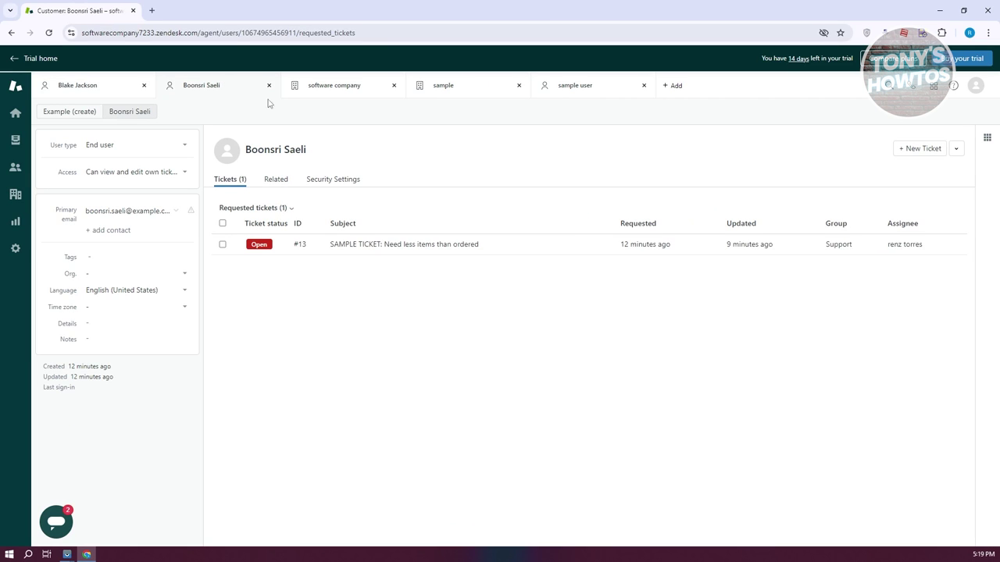
pyautogui.click(90, 87)
pyautogui.click(212, 88)
pyautogui.click(125, 86)
pyautogui.click(223, 86)
# Close the software company, sample and sample user records, keeping the two customer profiles open
pyautogui.click(393, 86)
pyautogui.click(394, 86)
pyautogui.click(394, 86)
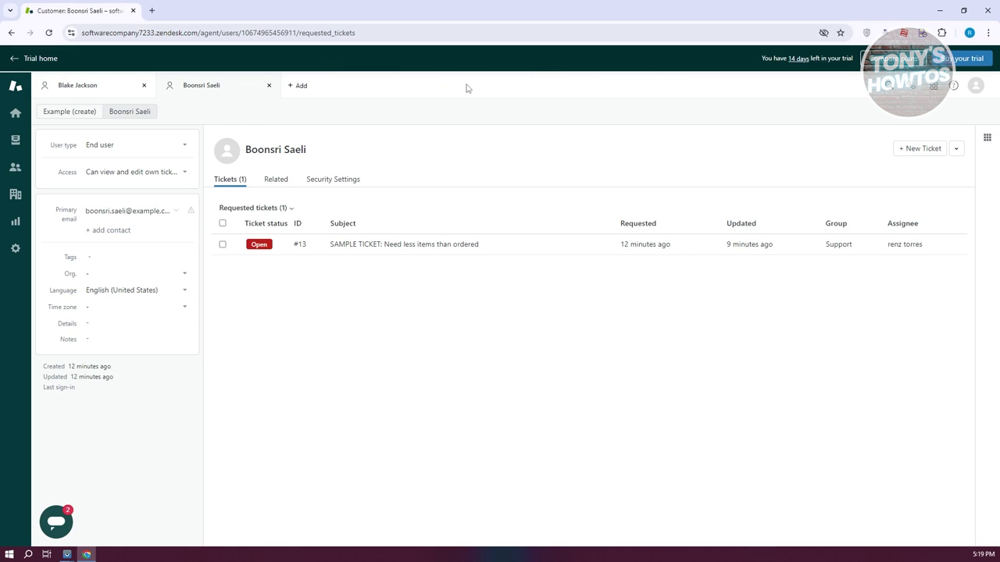